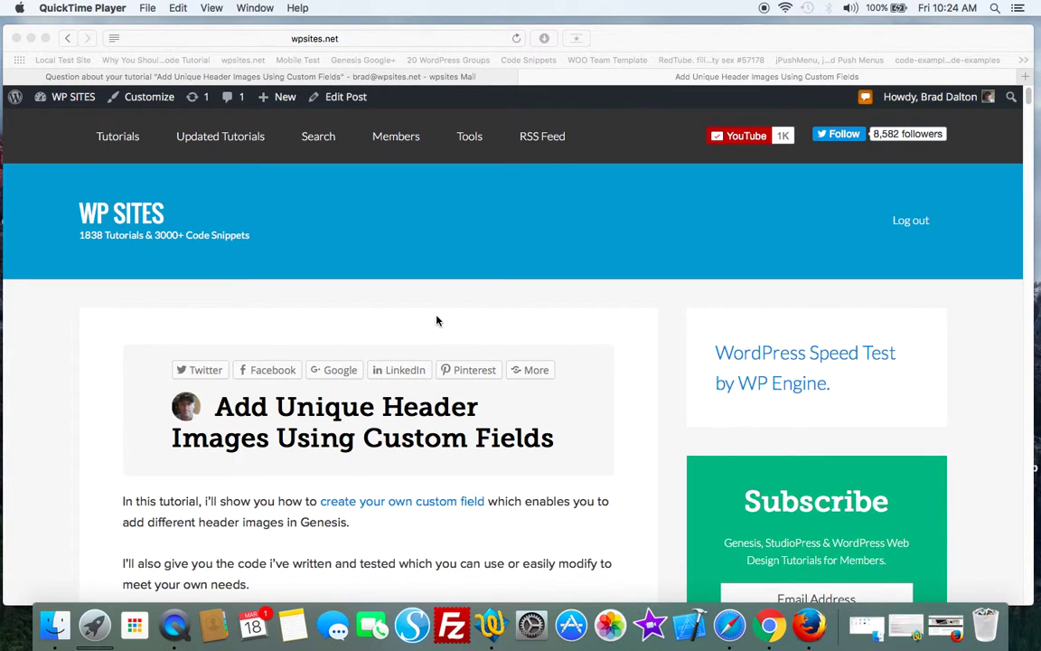
# - Check the laptop-and-coffee image in the Customizer's Header Image panel, then close the Customizer
pyautogui.click(945, 623)
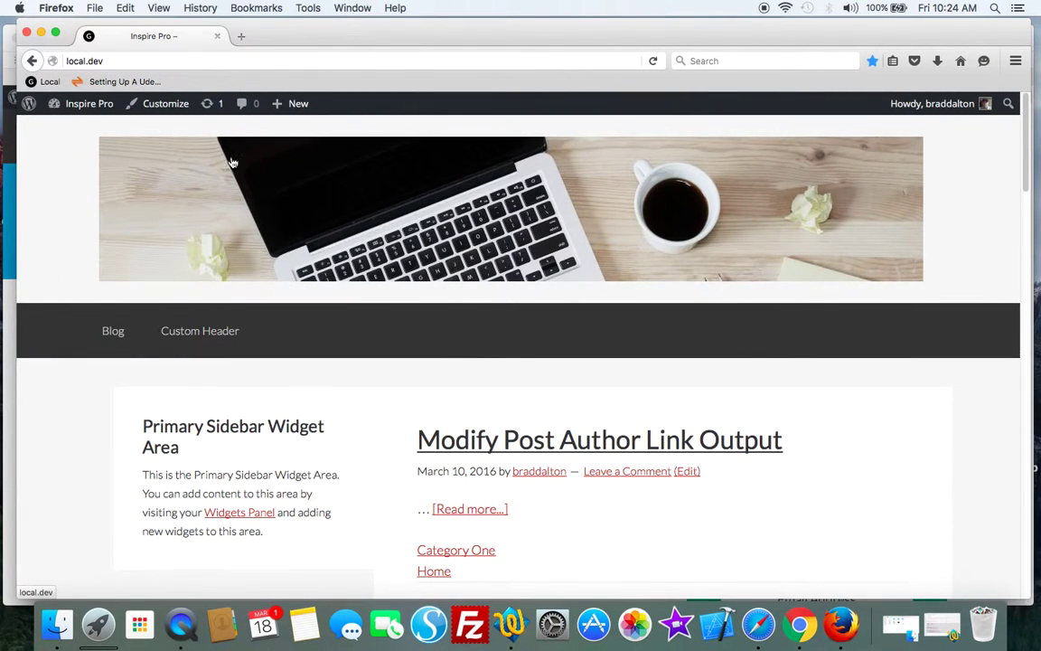
pyautogui.click(165, 104)
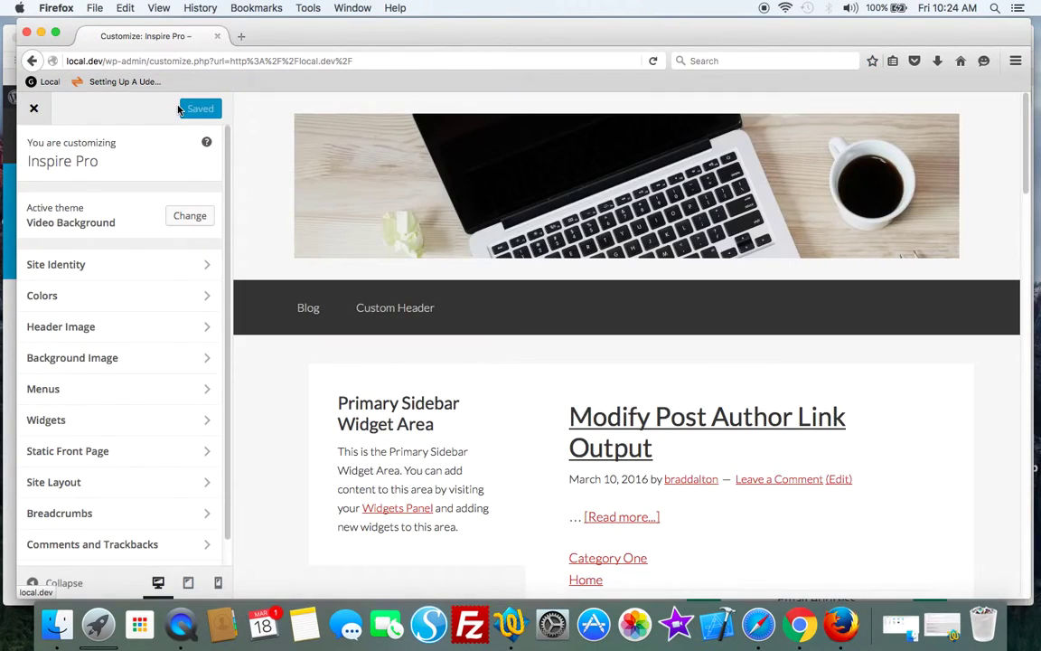
pyautogui.click(202, 332)
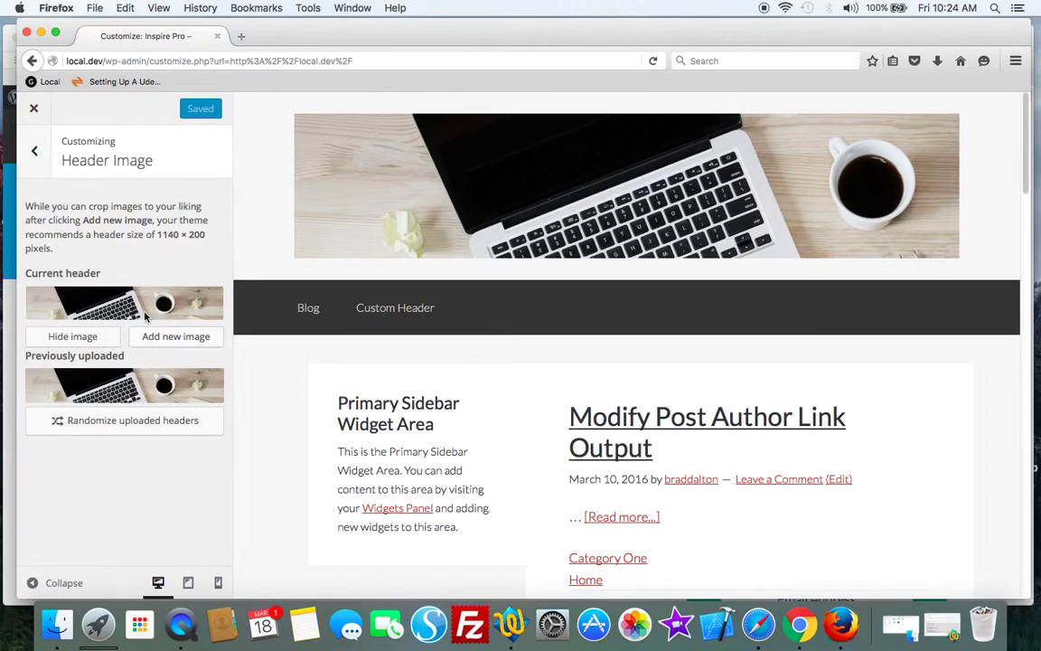
pyautogui.click(33, 108)
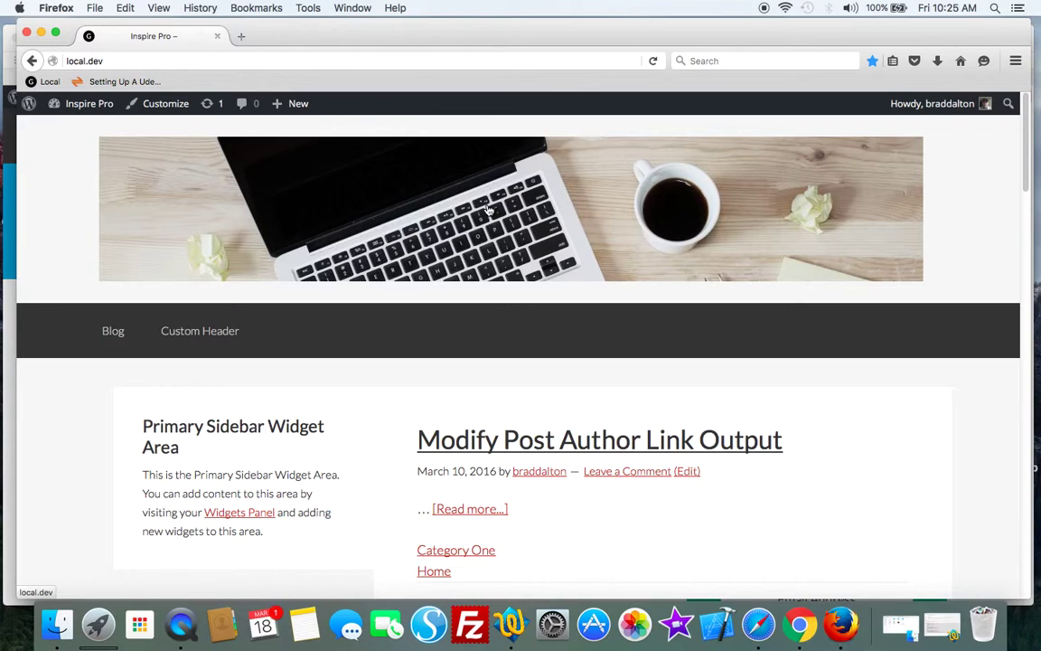
# - Edit the Modify Post Author Link Output post and save its custom_headers field as 379
pyautogui.click(596, 443)
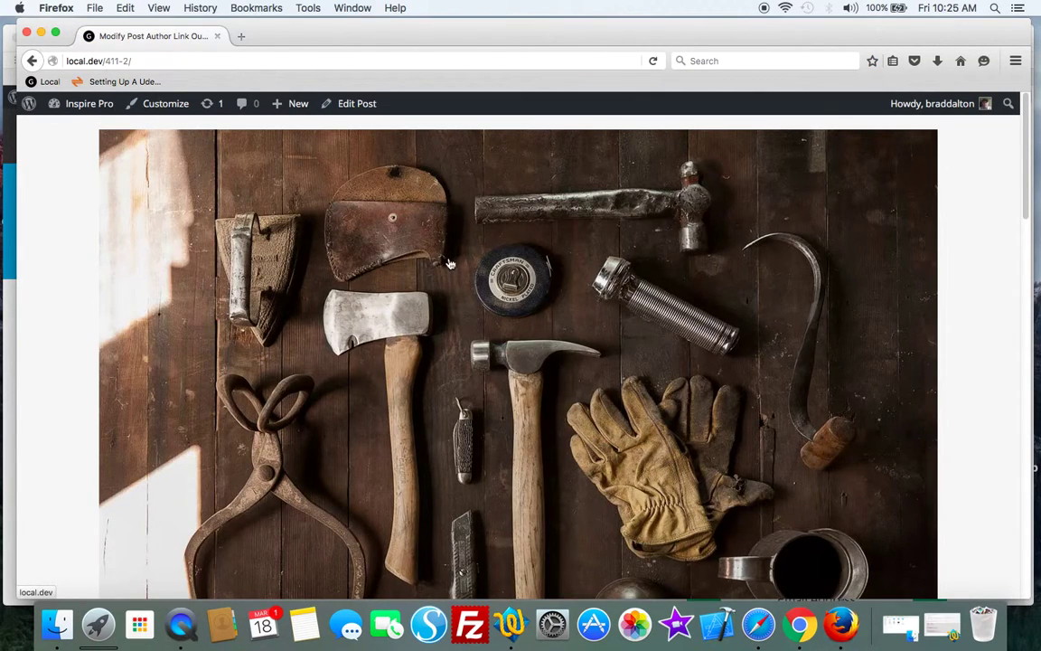
pyautogui.click(368, 106)
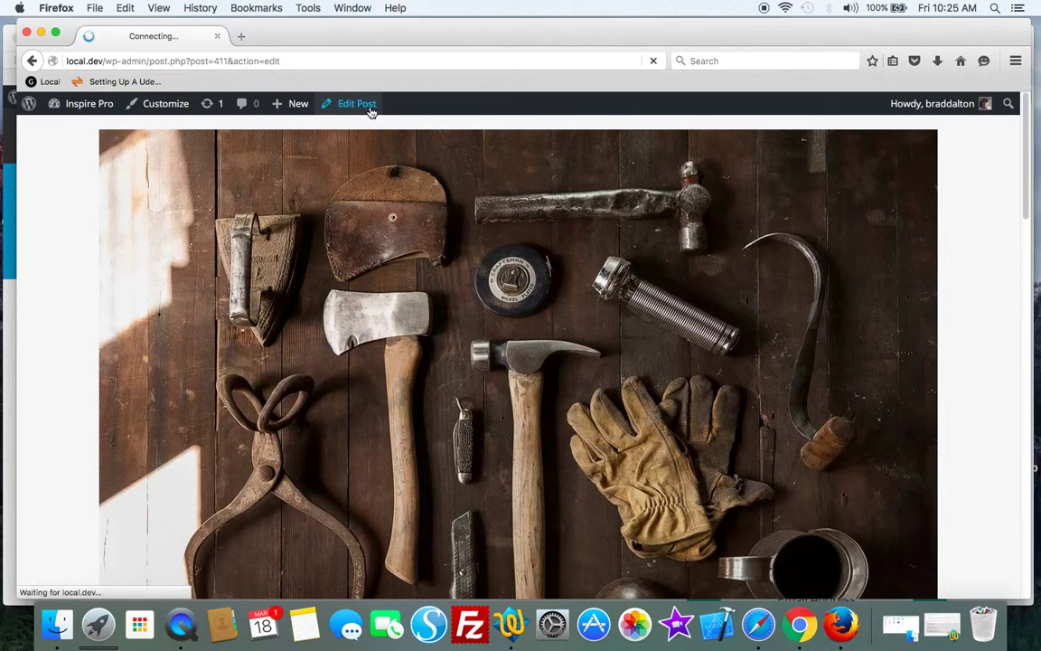
pyautogui.scroll(-10, 633, 359)
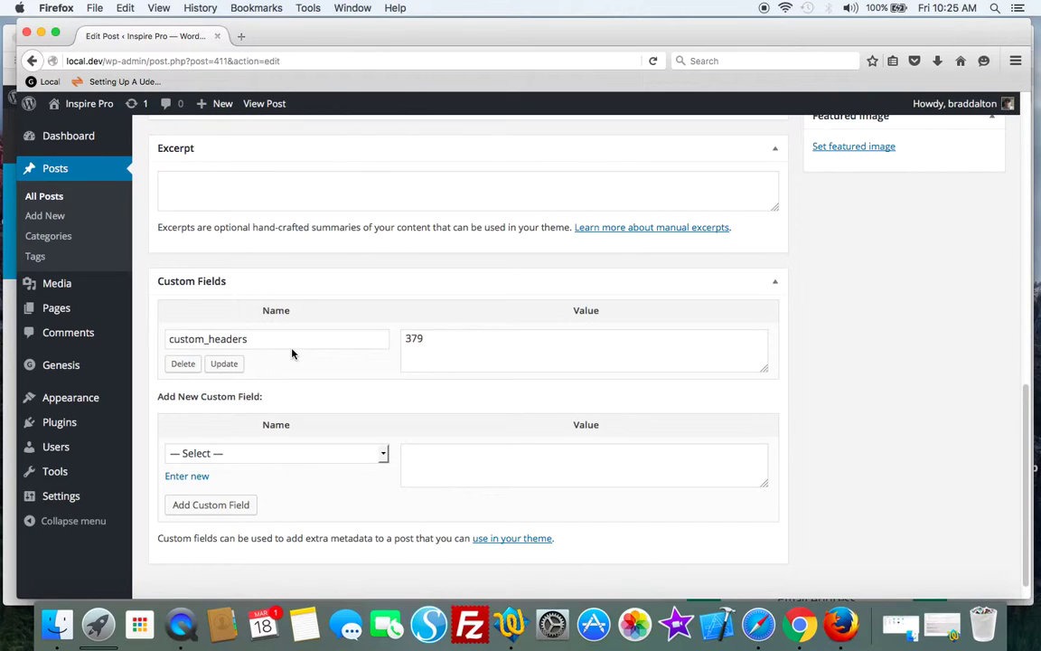
pyautogui.click(426, 339)
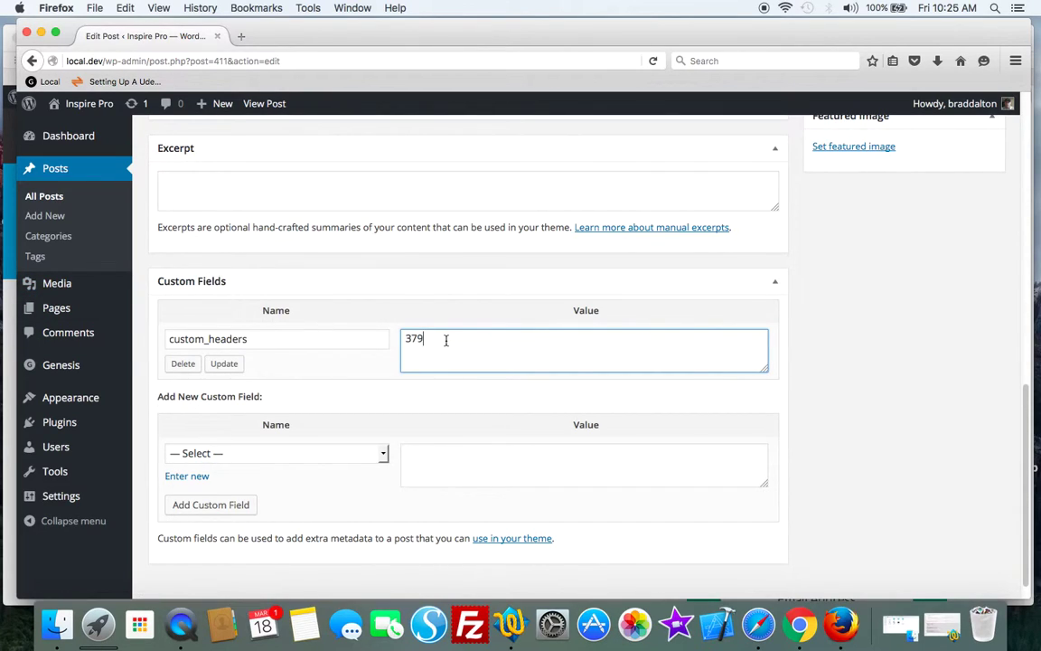
pyautogui.click(223, 363)
# - Update the post and view it live with the tools header image
pyautogui.scroll(15, 940, 327)
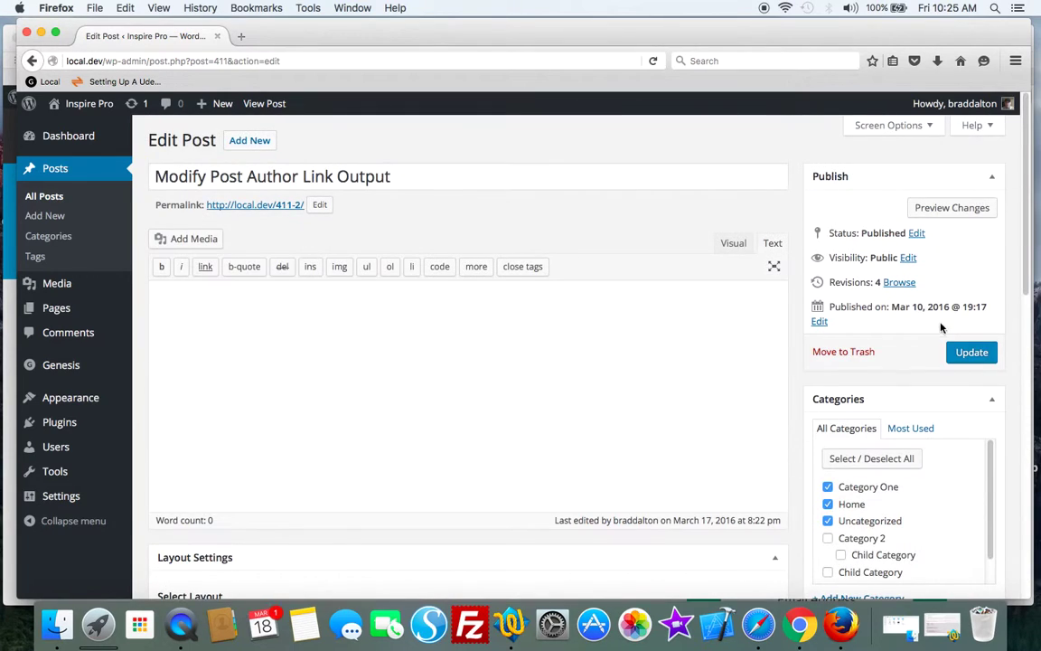
pyautogui.click(978, 352)
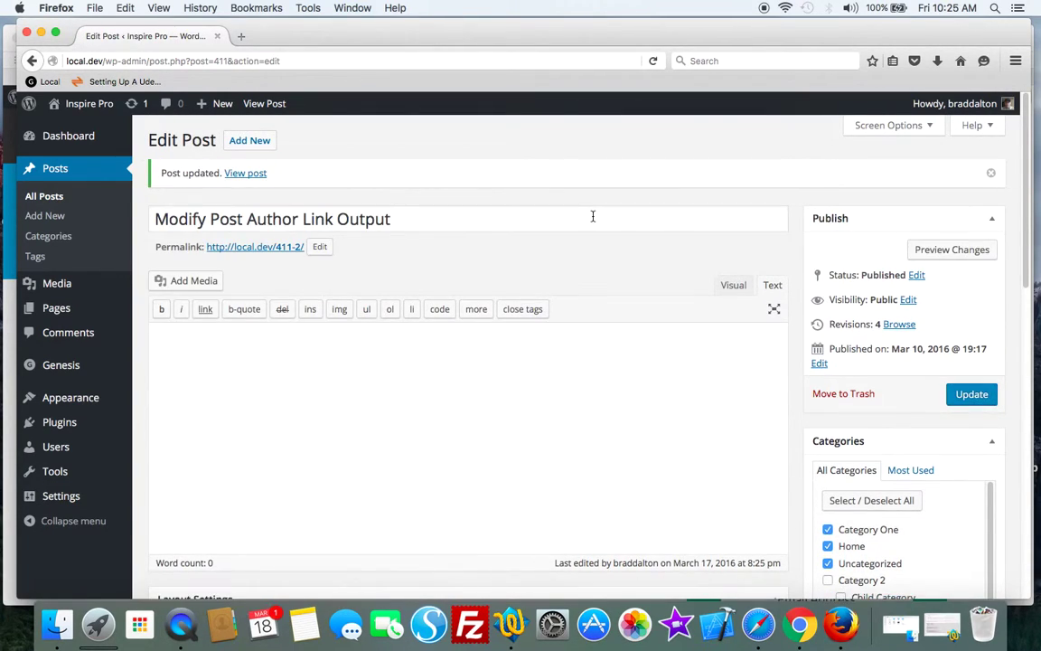
pyautogui.click(280, 249)
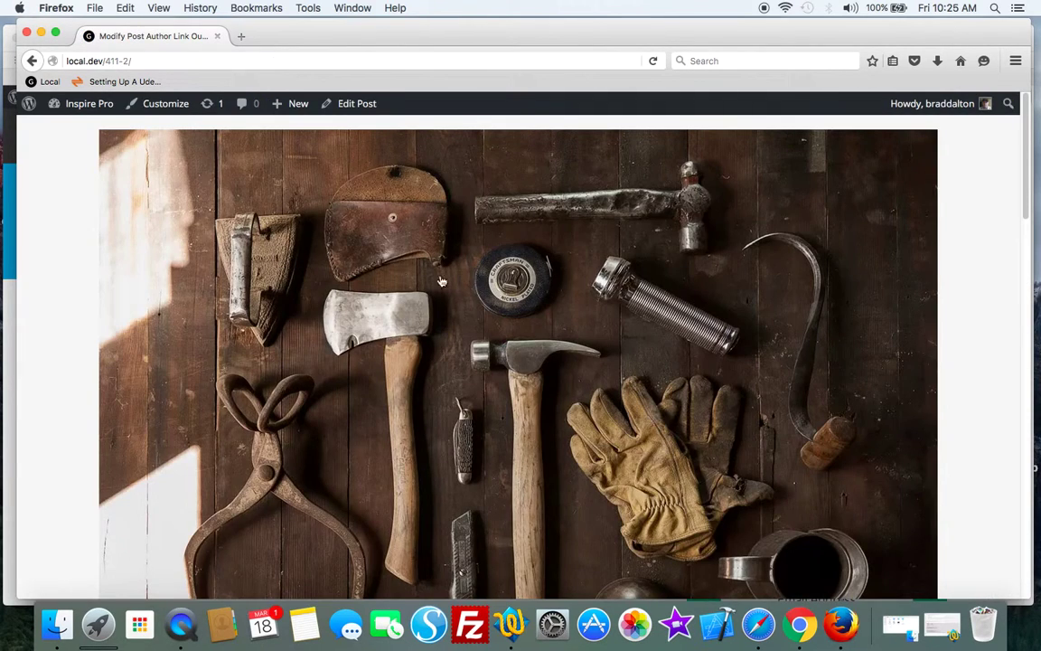
# - Confirm the Custom Header page also shows the tools header, then go to the admin dashboard
pyautogui.click(539, 310)
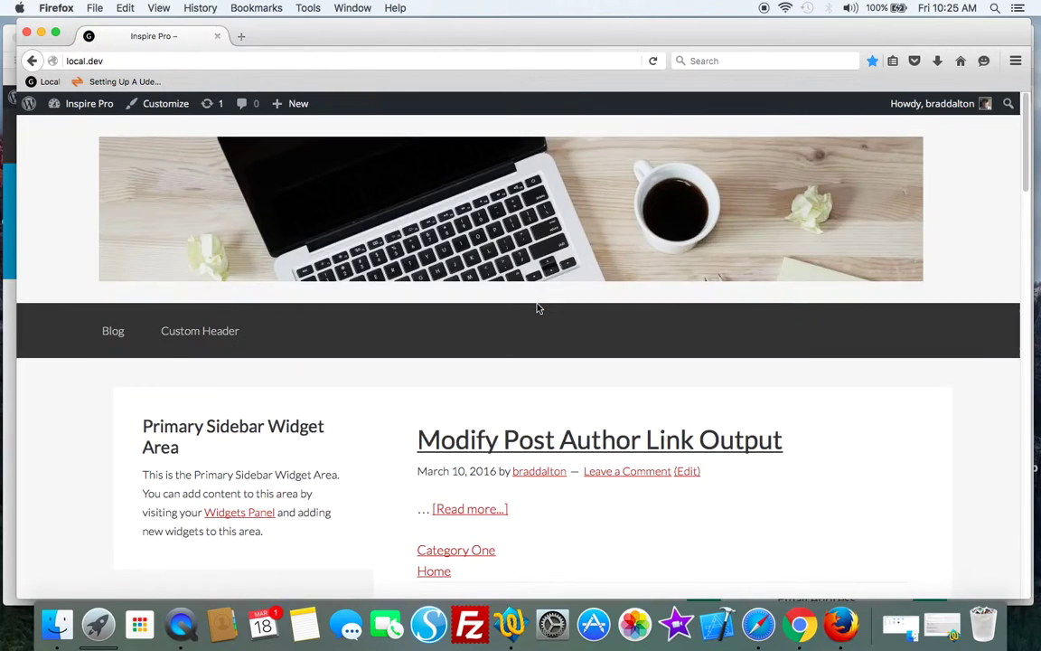
pyautogui.click(219, 331)
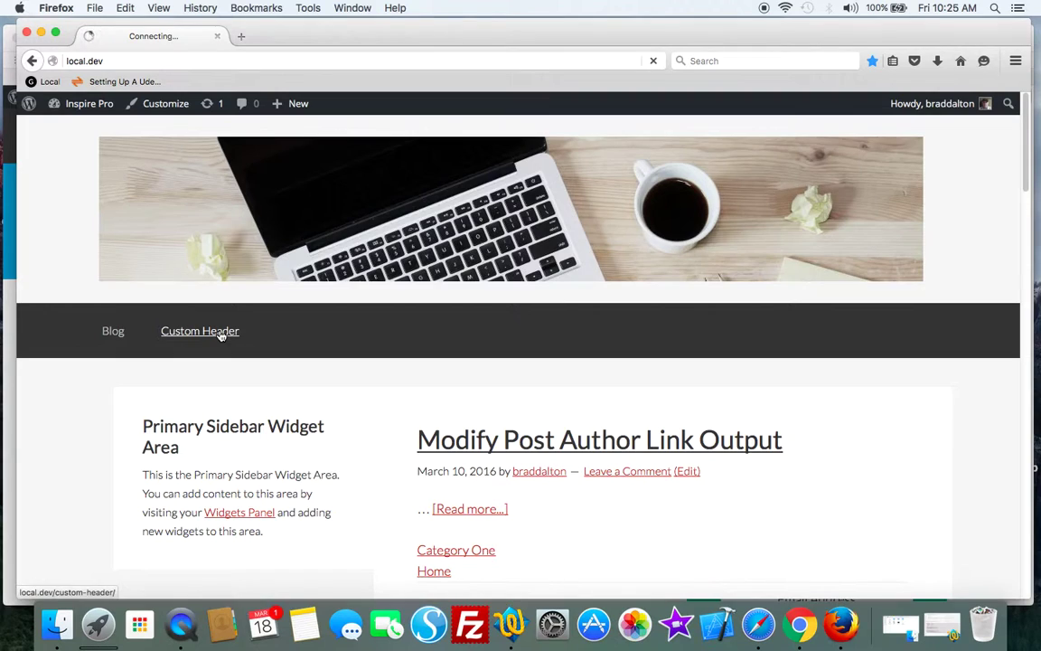
pyautogui.scroll(-5, 522, 326)
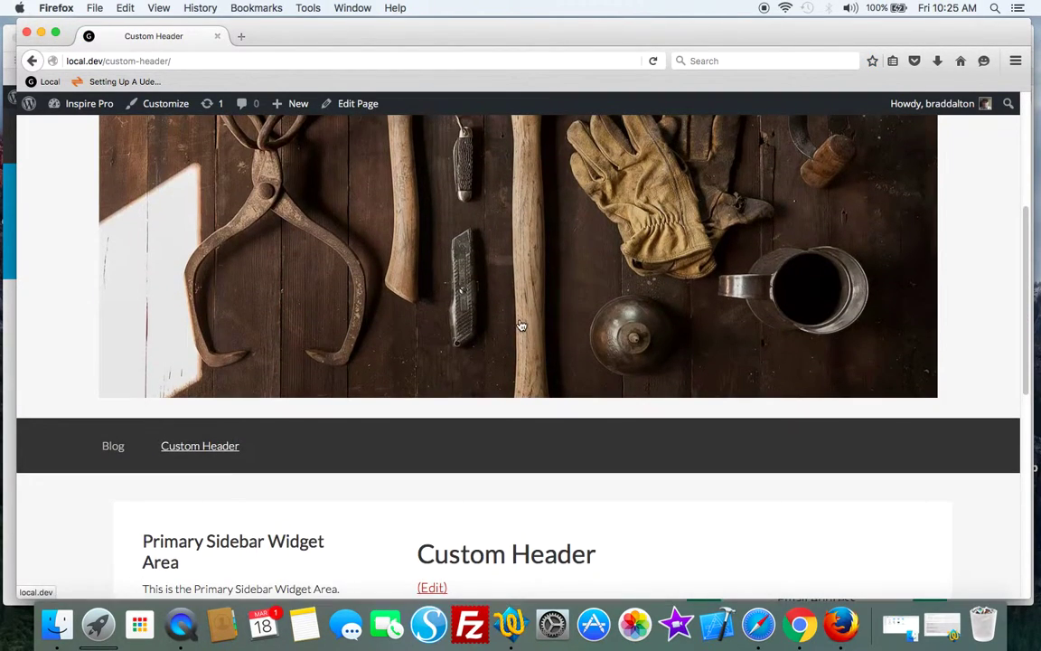
pyautogui.moveTo(88, 104)
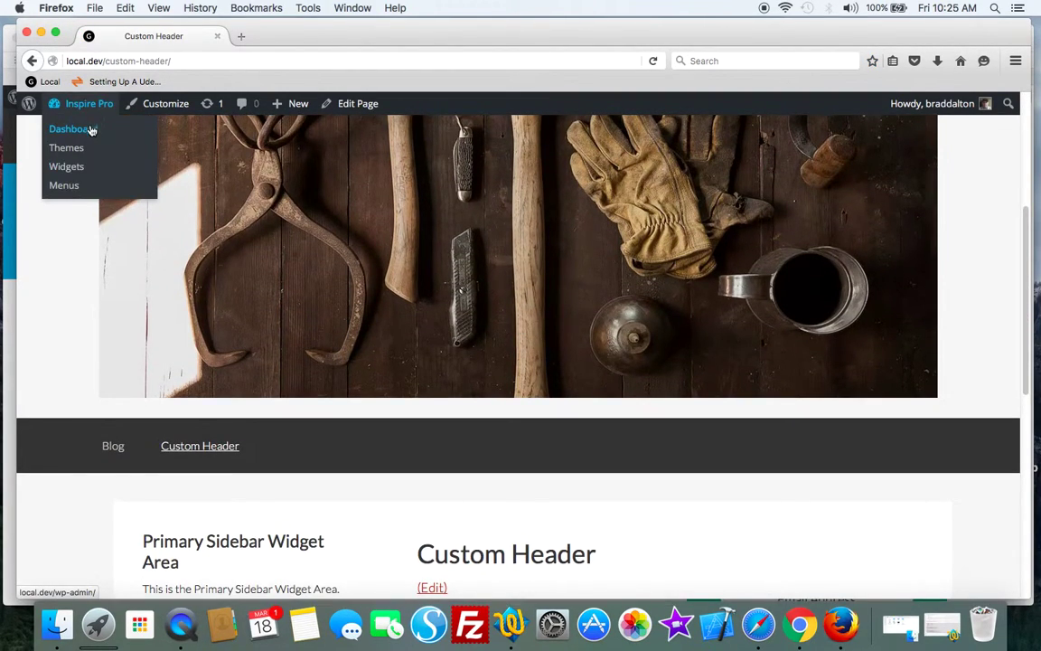
pyautogui.click(91, 130)
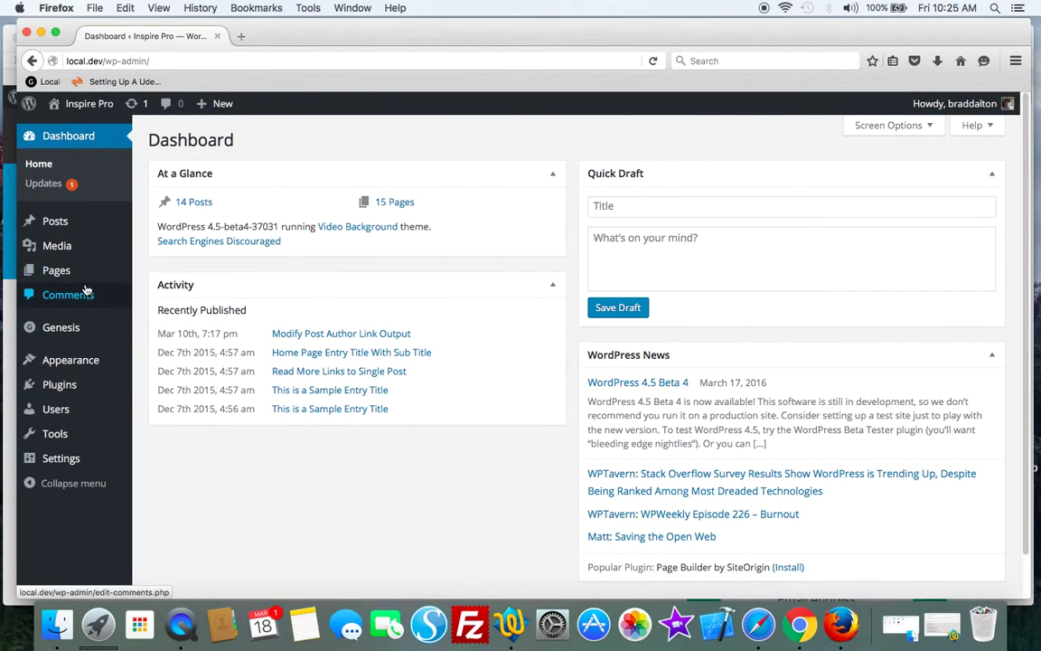
# - Check that the tools image bg-7.jpg is attachment 379 via its attachment page, then return to the media grid
pyautogui.moveTo(86, 253)
pyautogui.click(153, 248)
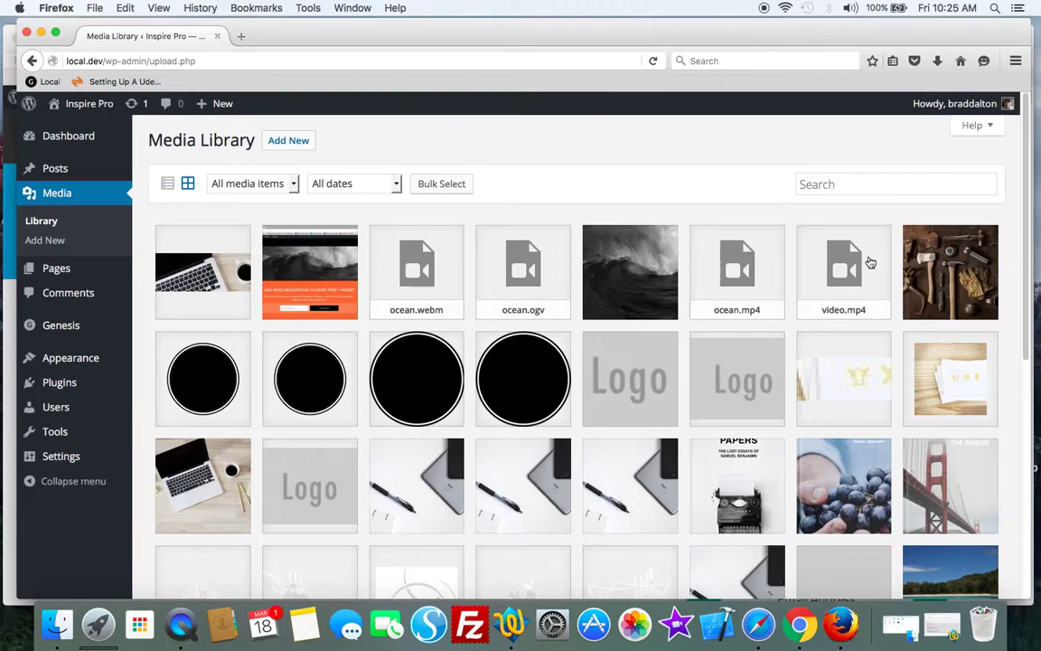
pyautogui.click(937, 268)
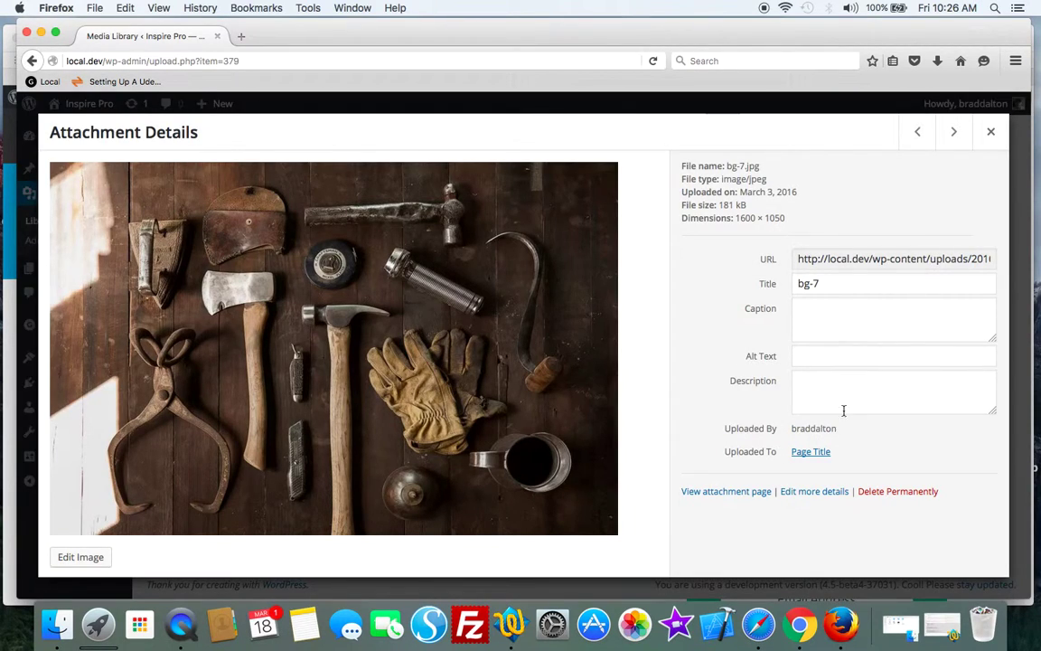
pyautogui.click(755, 494)
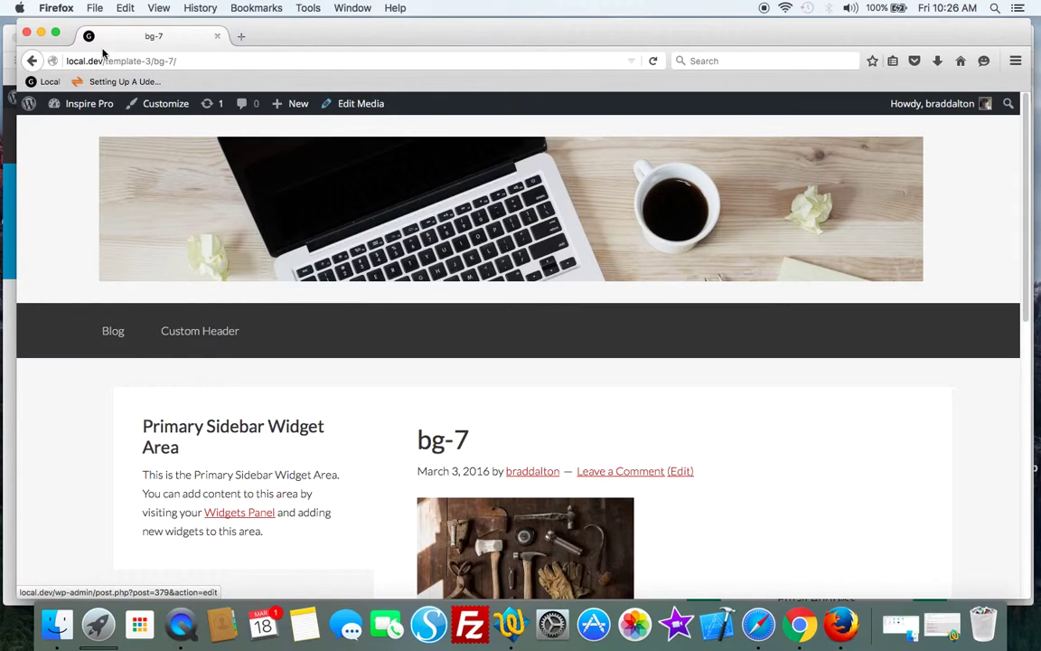
pyautogui.click(32, 61)
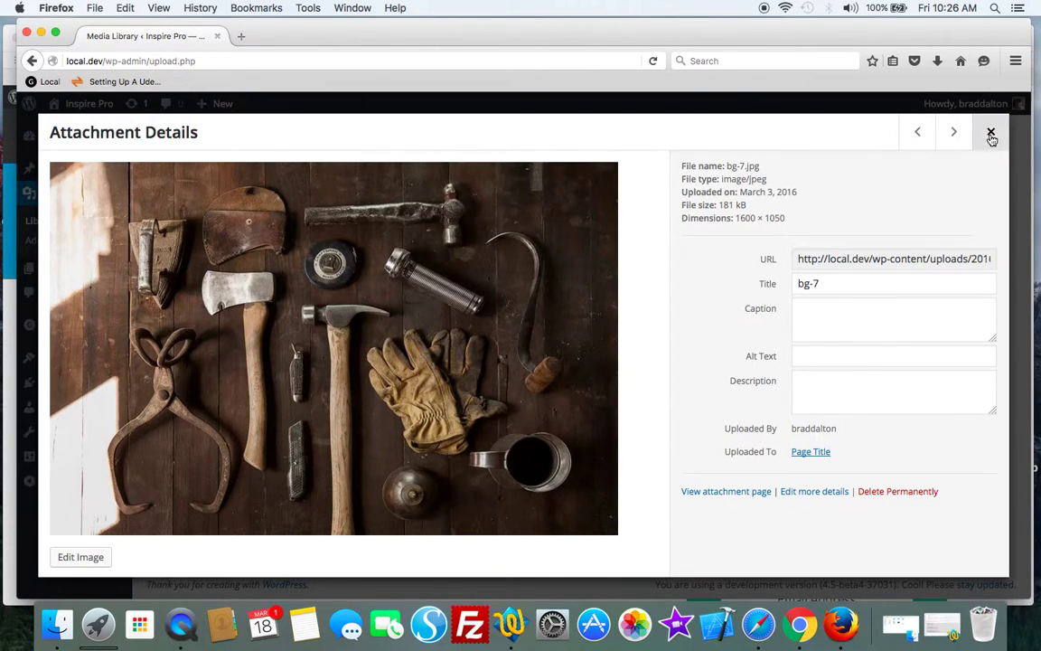
pyautogui.click(989, 134)
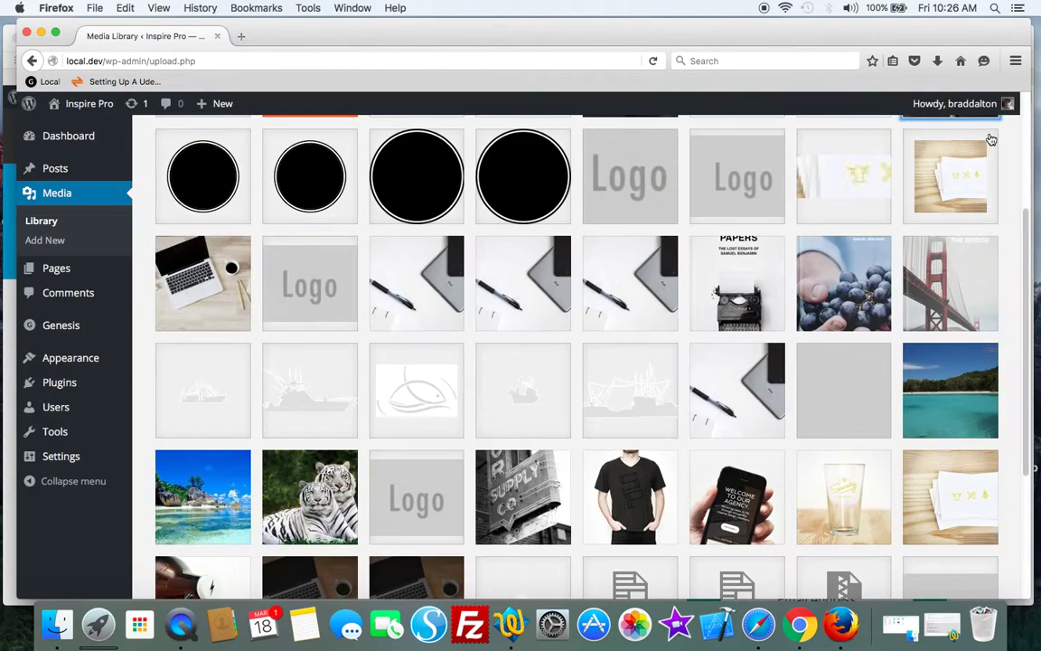
# - Open the Custom Header page from All Pages and locate its custom_headers value 379
pyautogui.moveTo(117, 270)
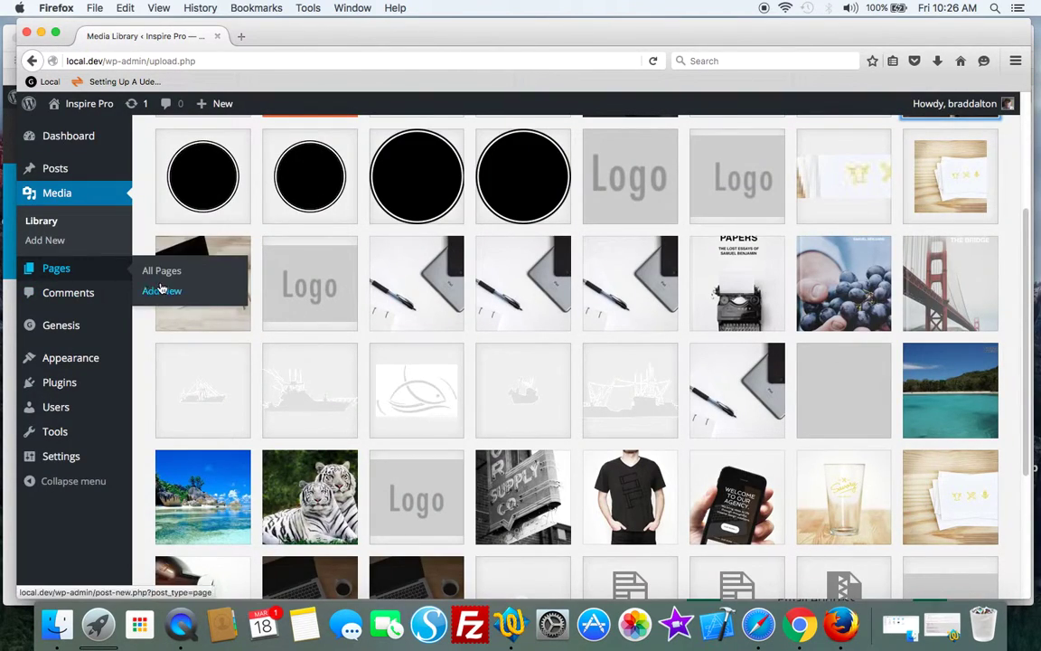
pyautogui.click(161, 270)
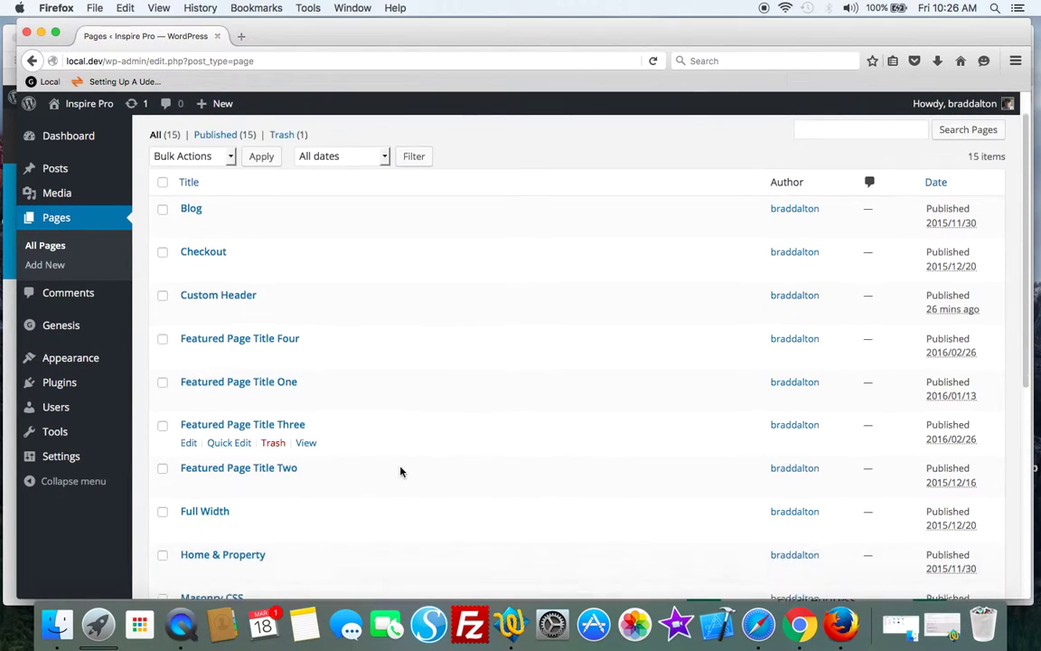
pyautogui.scroll(-2, 400, 471)
pyautogui.scroll(1, 268, 520)
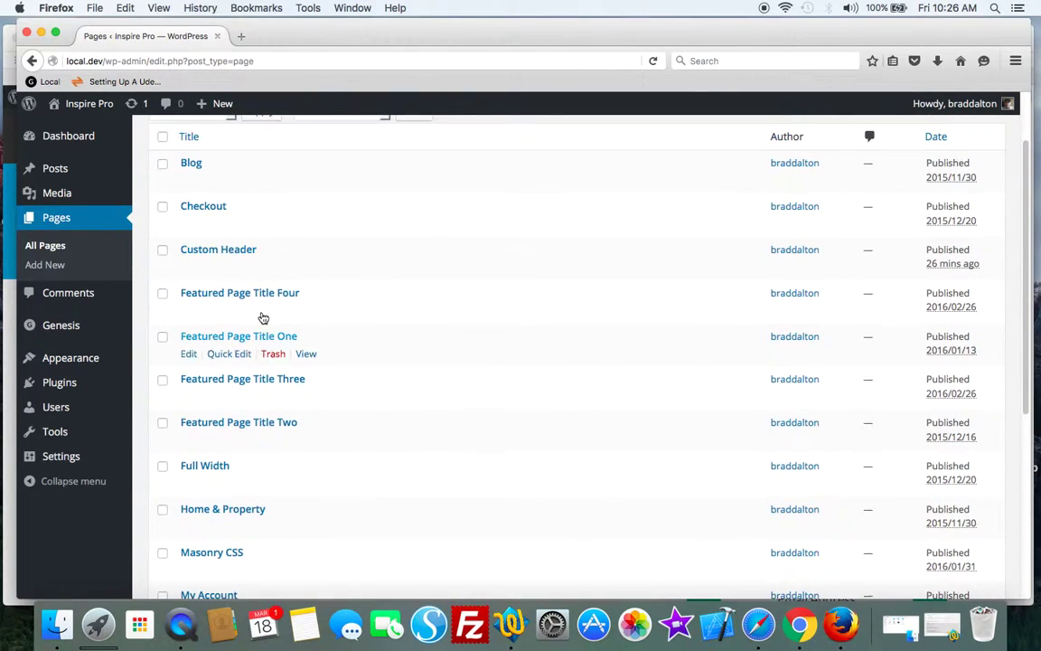
pyautogui.click(242, 260)
pyautogui.scroll(-3, 561, 337)
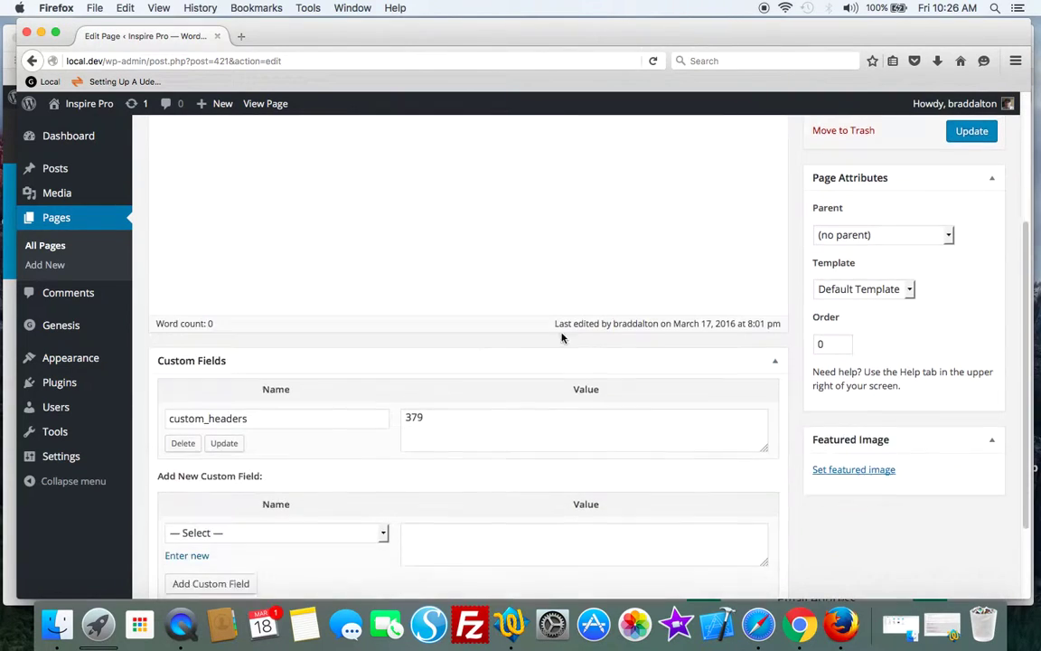
pyautogui.scroll(-2, 542, 340)
pyautogui.click(448, 330)
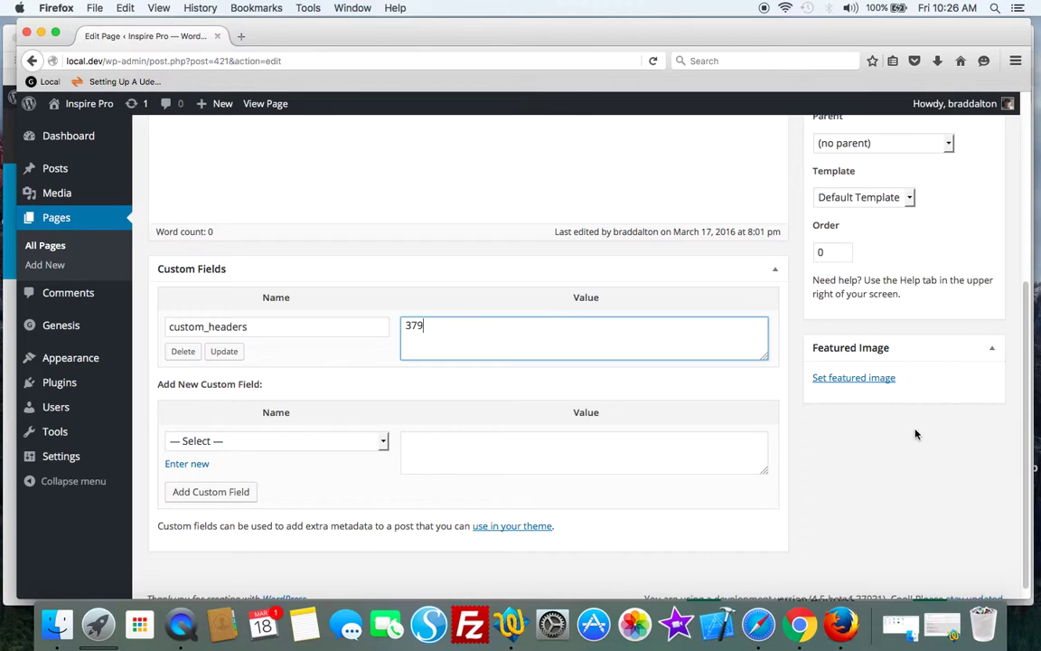
# - Keep the custom field name as custom_headers with the value 379
pyautogui.click(286, 326)
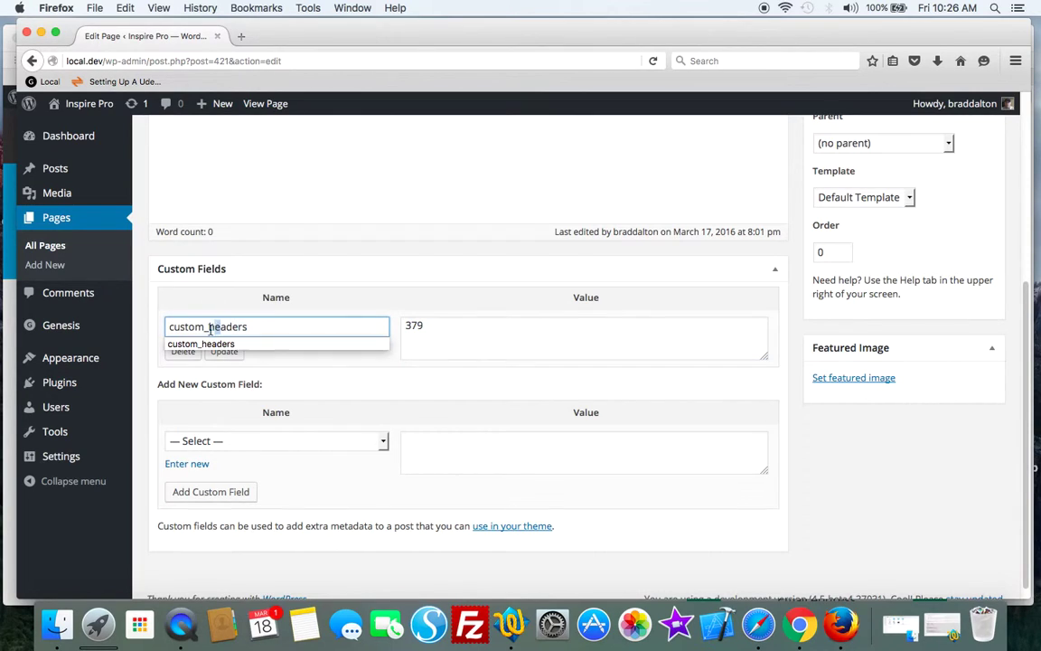
pyautogui.moveTo(221, 327); pyautogui.dragTo(183, 330)
pyautogui.click(265, 327)
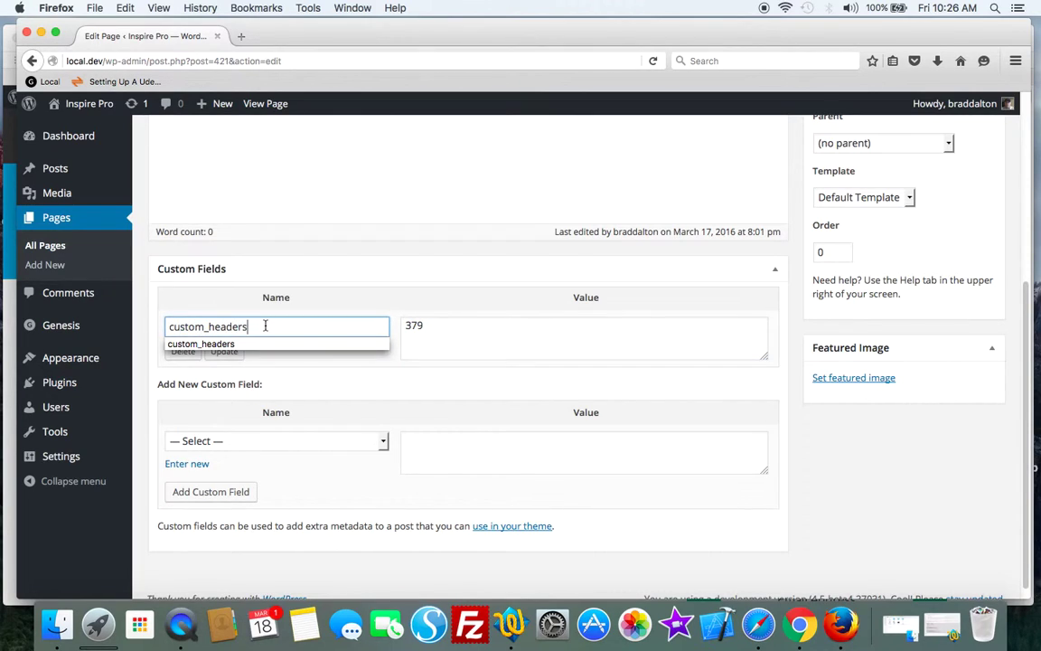
pyautogui.click(910, 442)
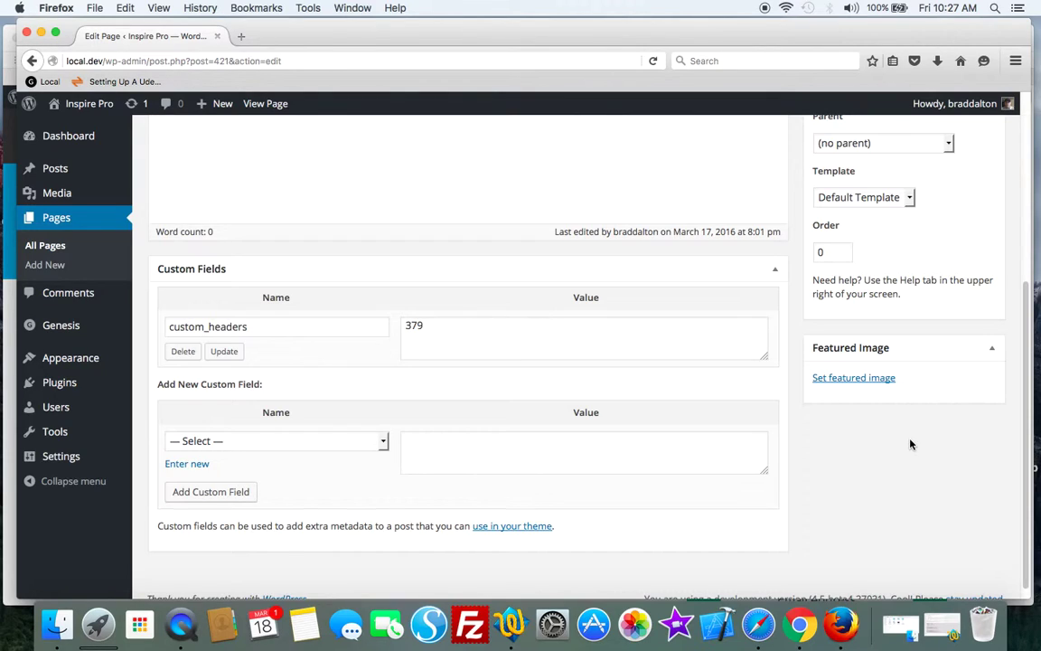
pyautogui.click(490, 334)
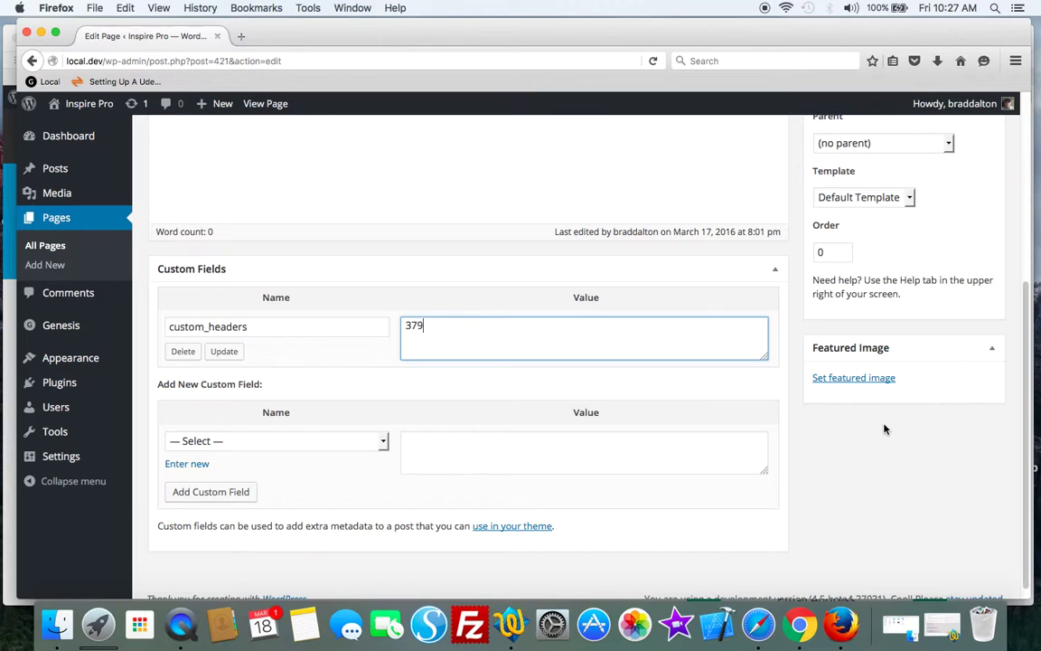
# - View the live Custom Header page showing the tools header, then return to its editor
pyautogui.scroll(5, 939, 470)
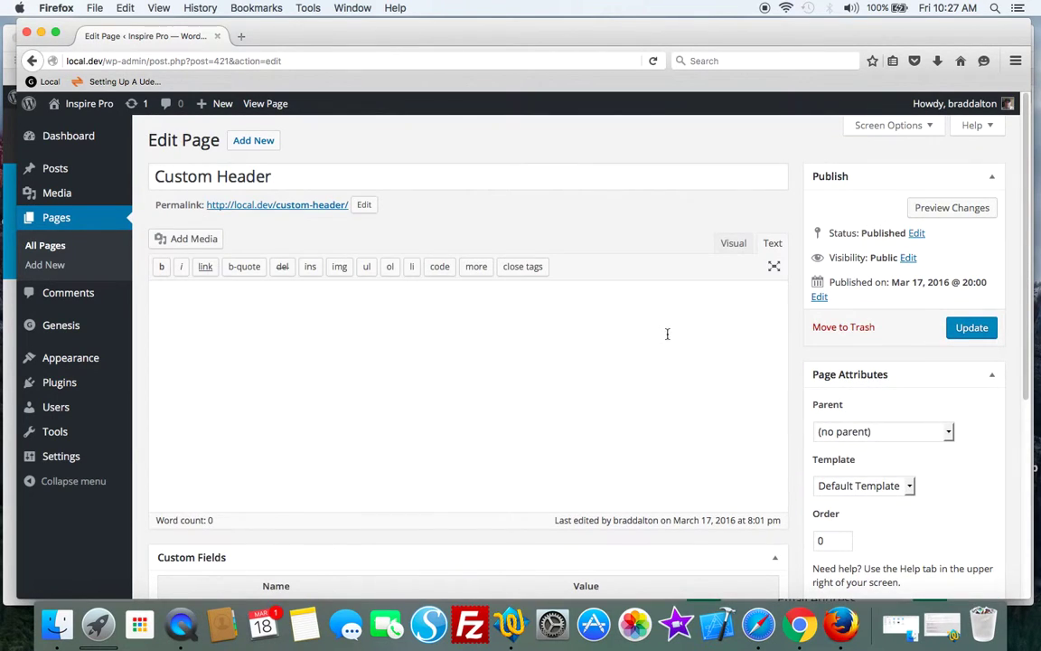
pyautogui.click(299, 206)
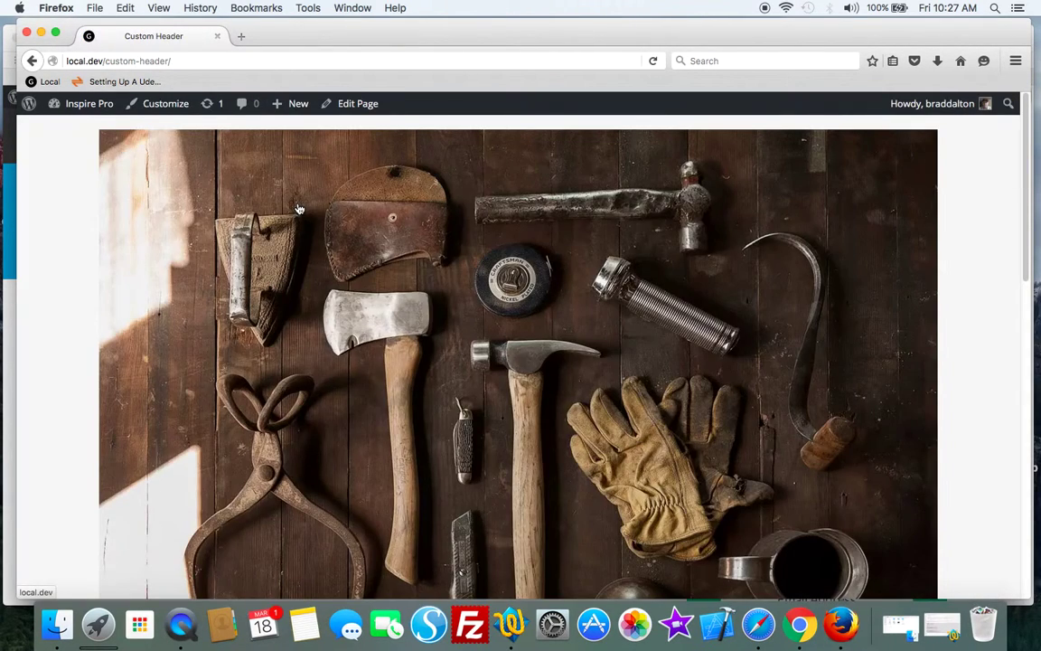
pyautogui.scroll(-5, 644, 228)
pyautogui.scroll(5, 339, 406)
pyautogui.click(370, 107)
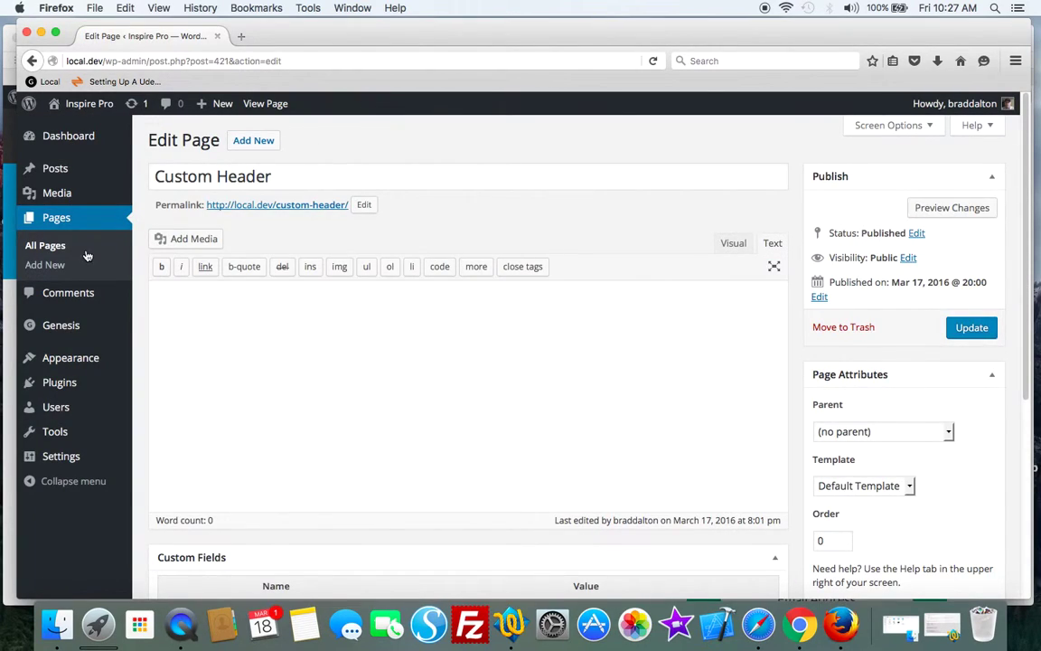
# - Upload the img file from the desktop through Media > Add New
pyautogui.moveTo(63, 192)
pyautogui.click(153, 215)
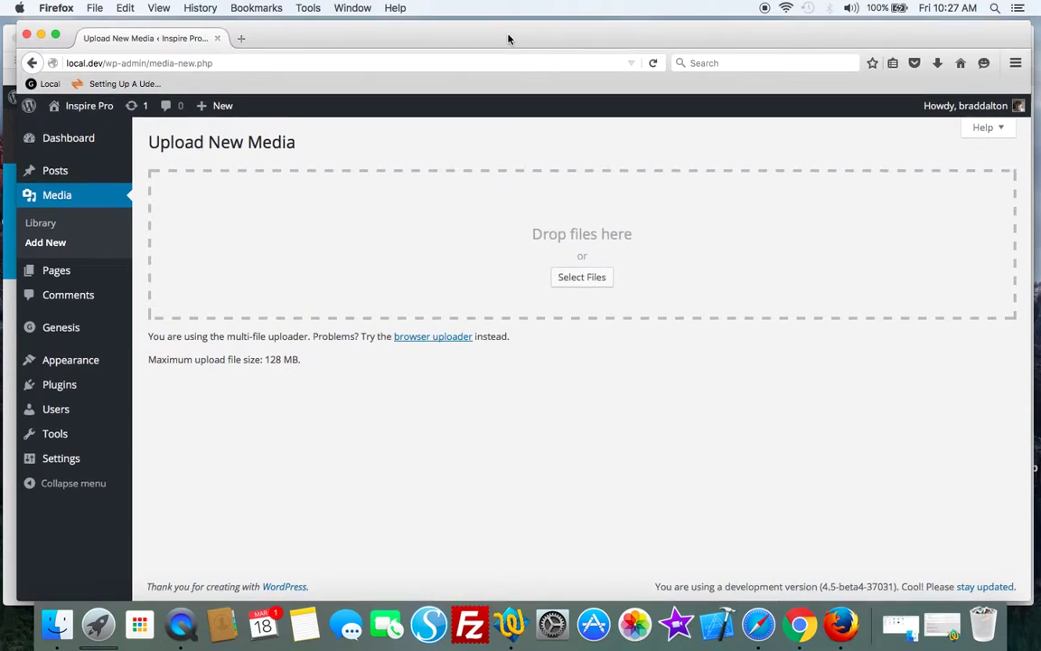
pyautogui.moveTo(508, 36); pyautogui.dragTo(393, 210)
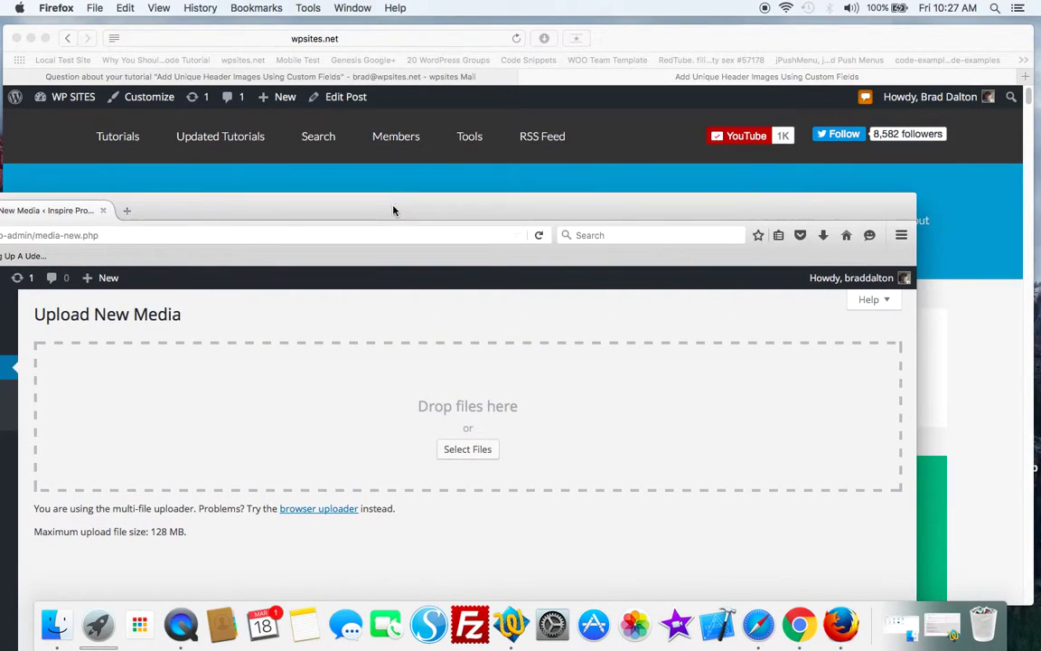
pyautogui.click(31, 38)
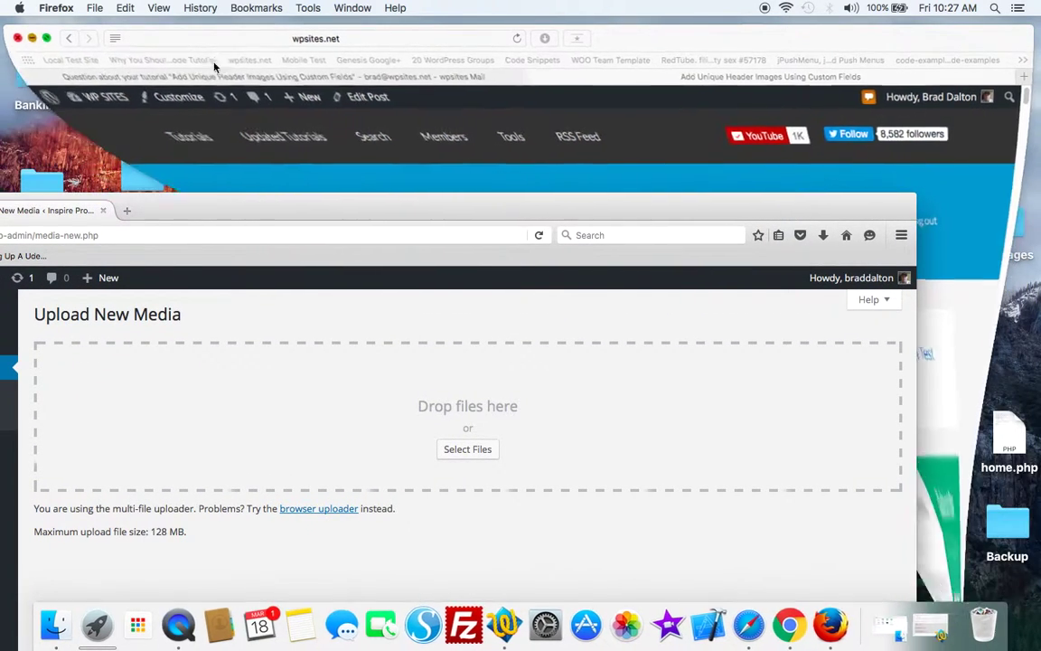
pyautogui.moveTo(846, 209); pyautogui.dragTo(707, 115)
pyautogui.moveTo(877, 303); pyautogui.dragTo(313, 276)
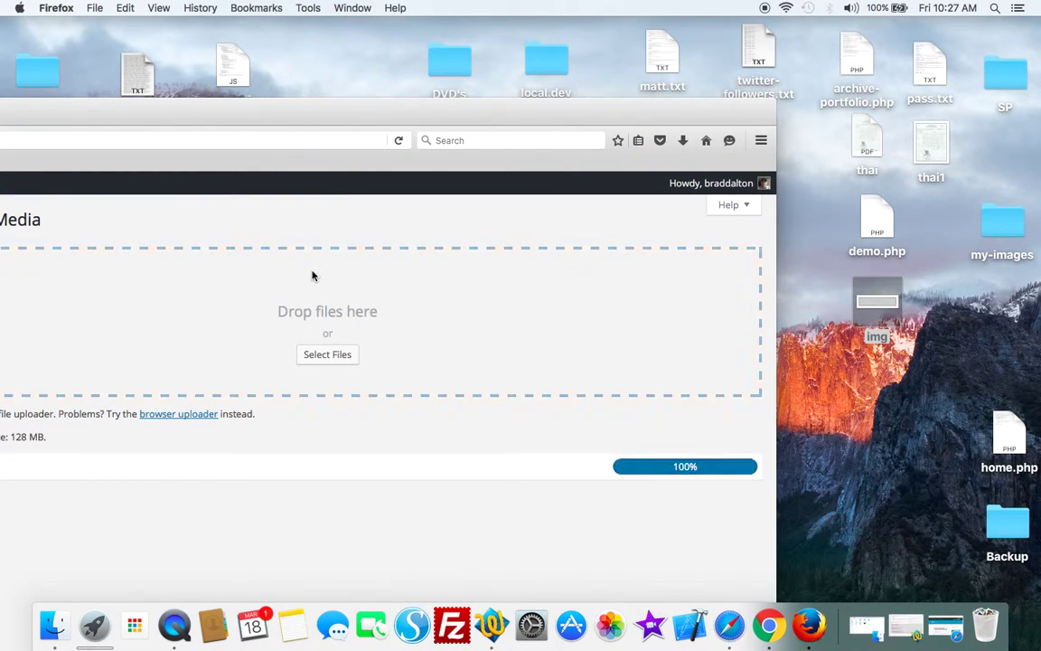
pyautogui.moveTo(361, 116); pyautogui.dragTo(570, 52)
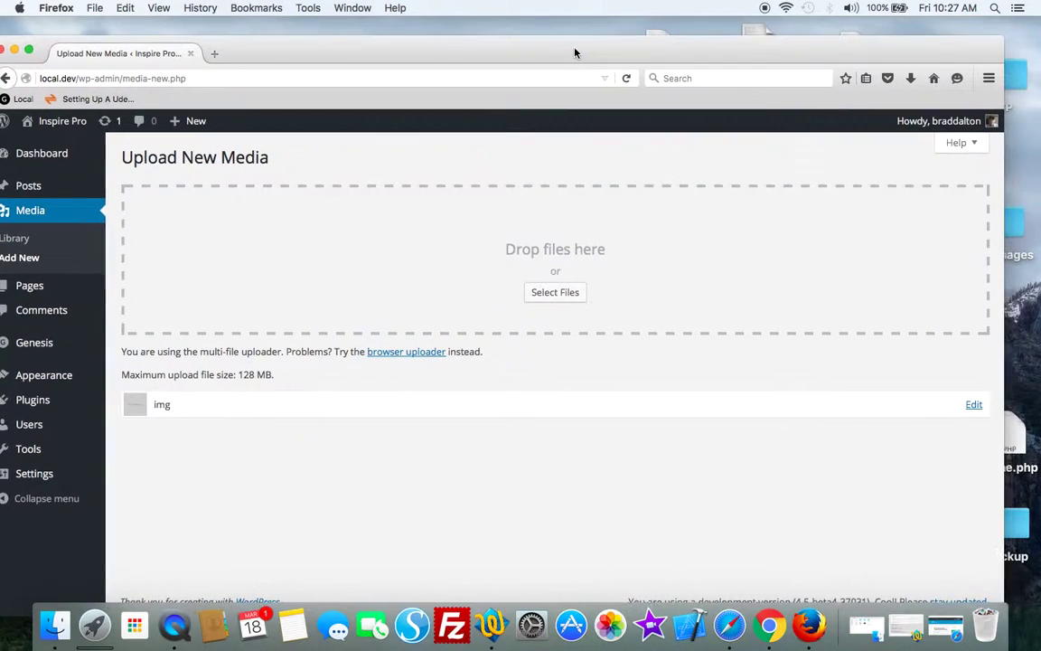
# - Confirm the uploaded img has attachment ID 425, then return to the Media Library
pyautogui.click(969, 404)
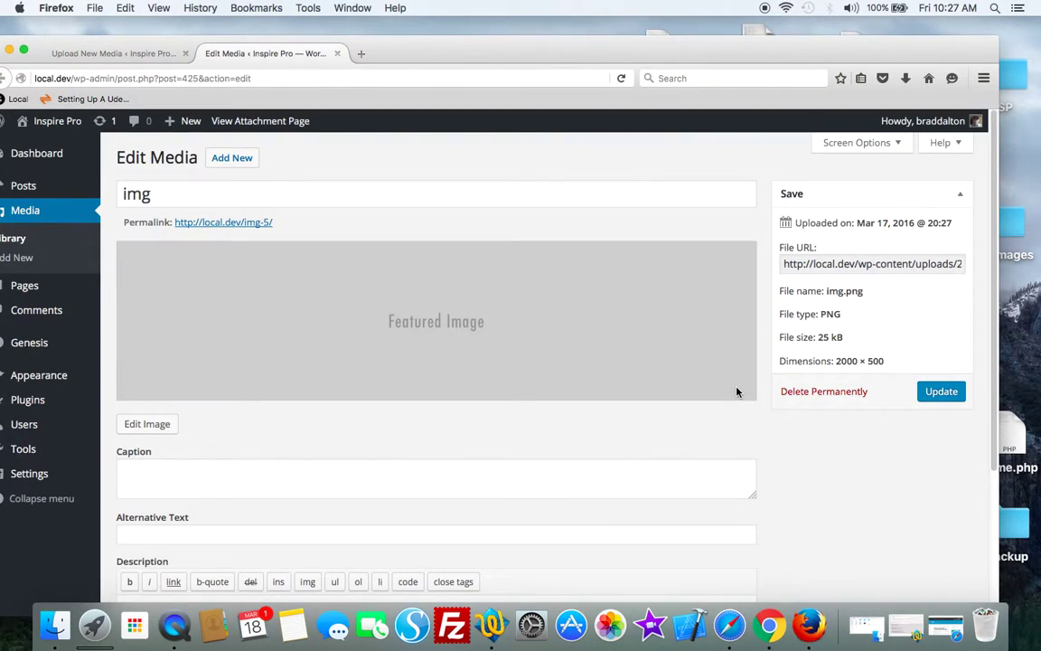
pyautogui.scroll(-3, 713, 379)
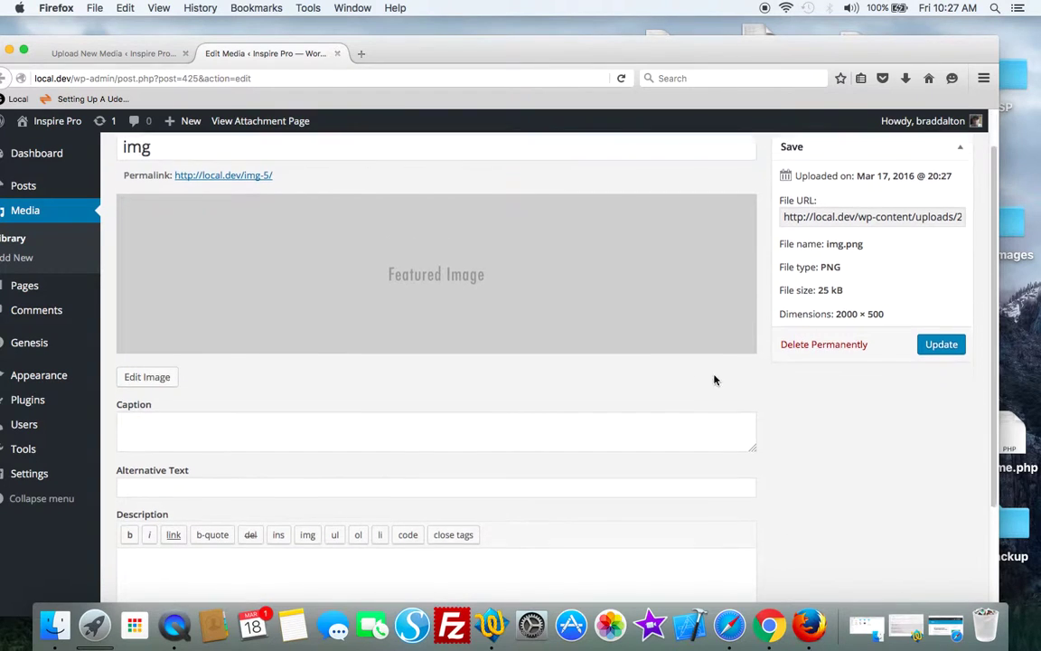
pyautogui.click(14, 240)
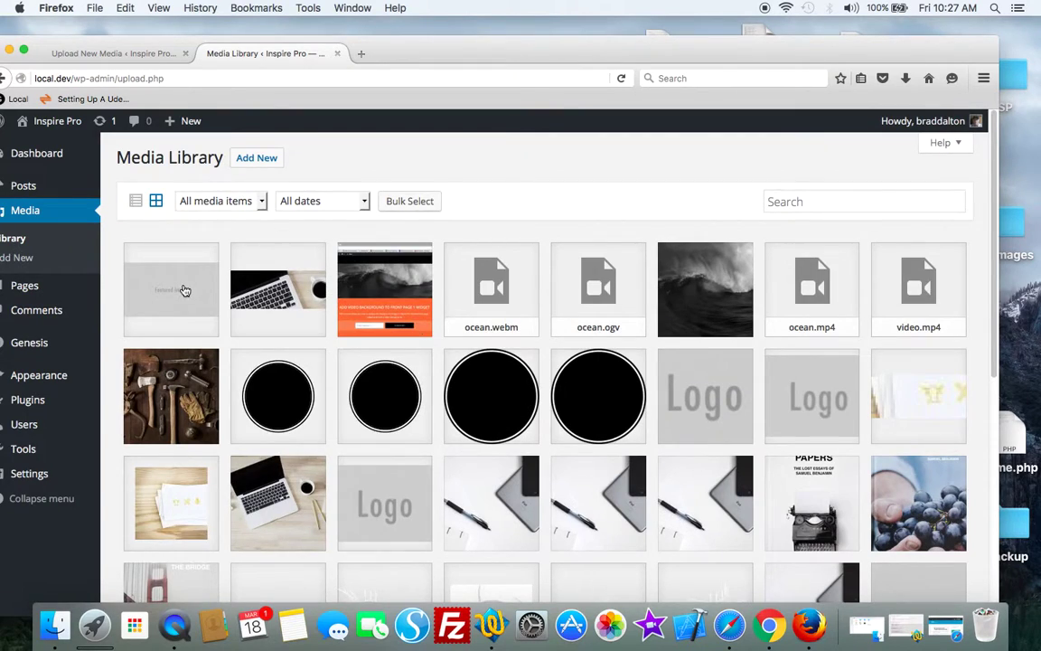
# - Preview the img attachment page, then open the Custom Header page in the editor
pyautogui.click(185, 290)
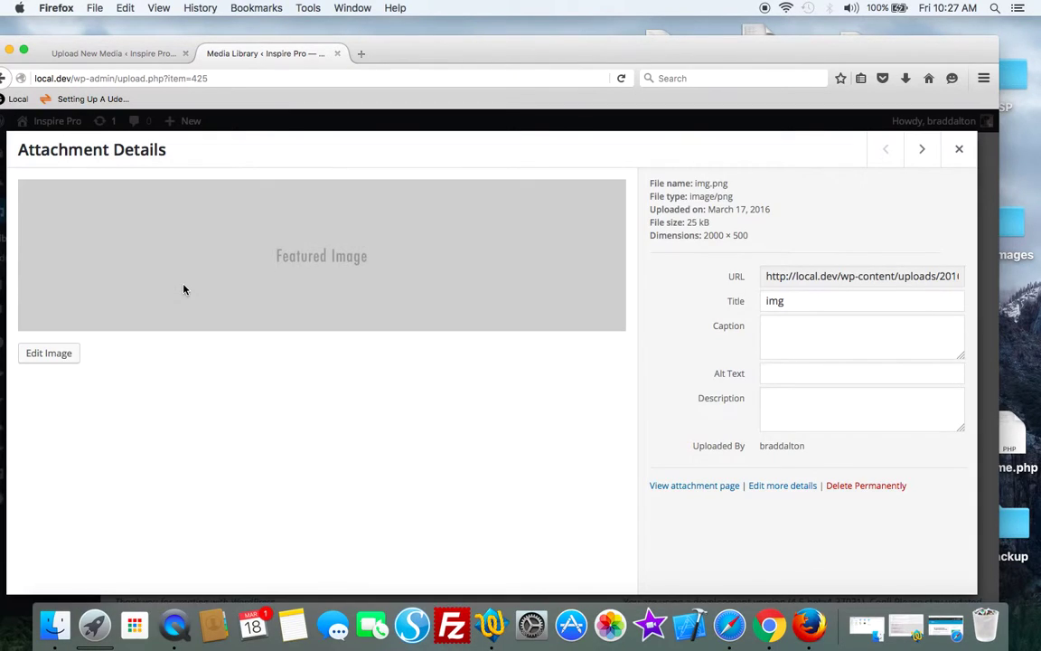
pyautogui.click(705, 487)
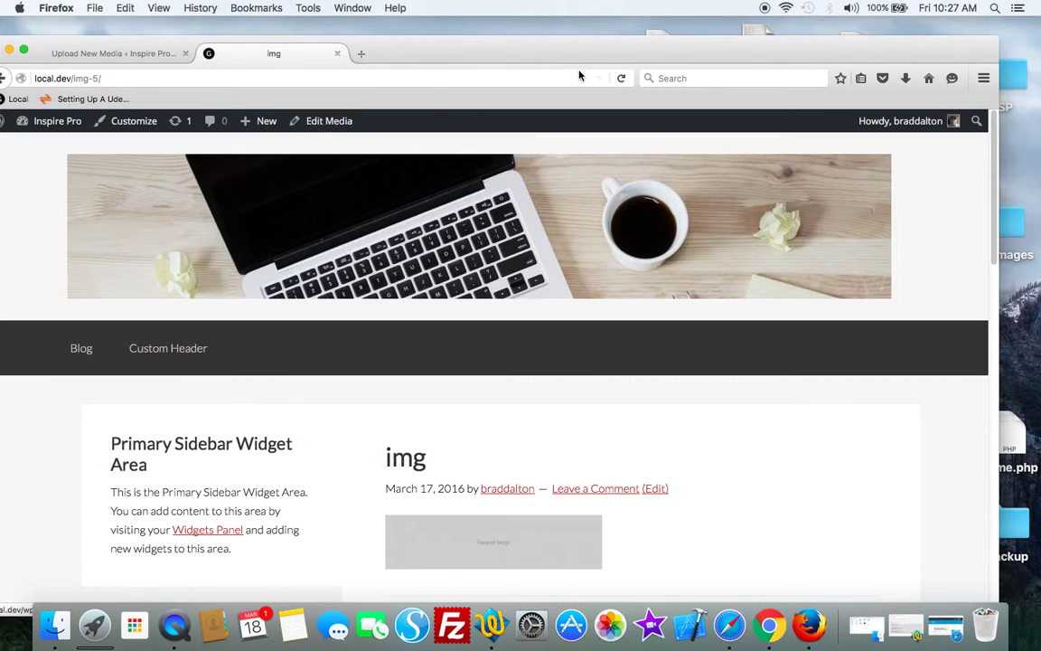
pyautogui.moveTo(518, 46); pyautogui.dragTo(551, 28)
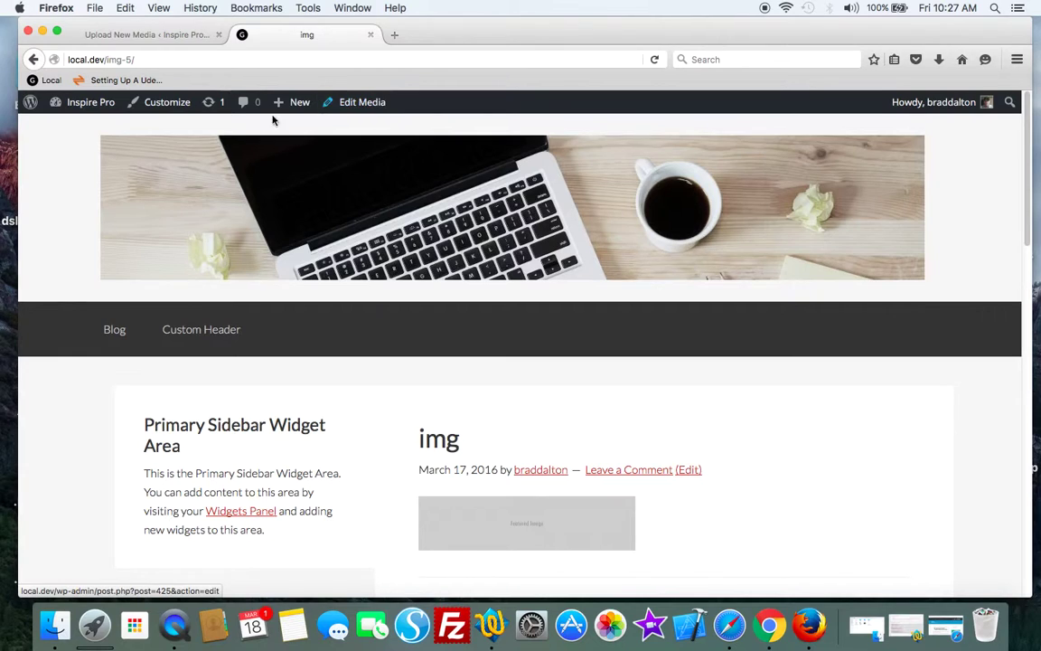
pyautogui.moveTo(86, 103)
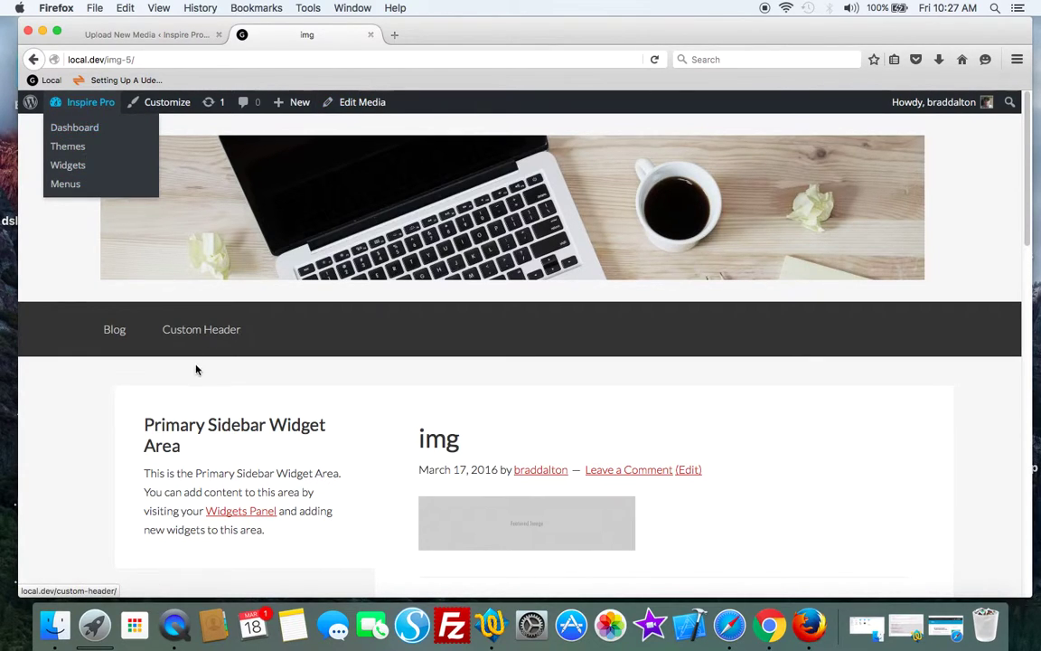
pyautogui.click(206, 328)
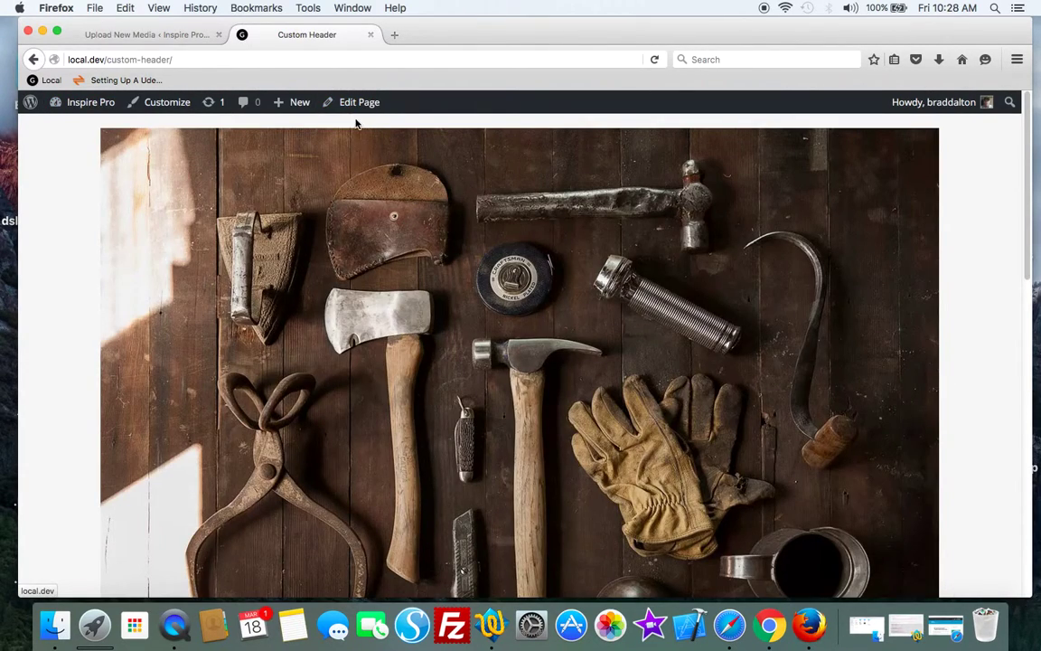
pyautogui.click(358, 103)
# - Replace the custom_headers value 379 with 425 and save the field
pyautogui.scroll(-5, 502, 316)
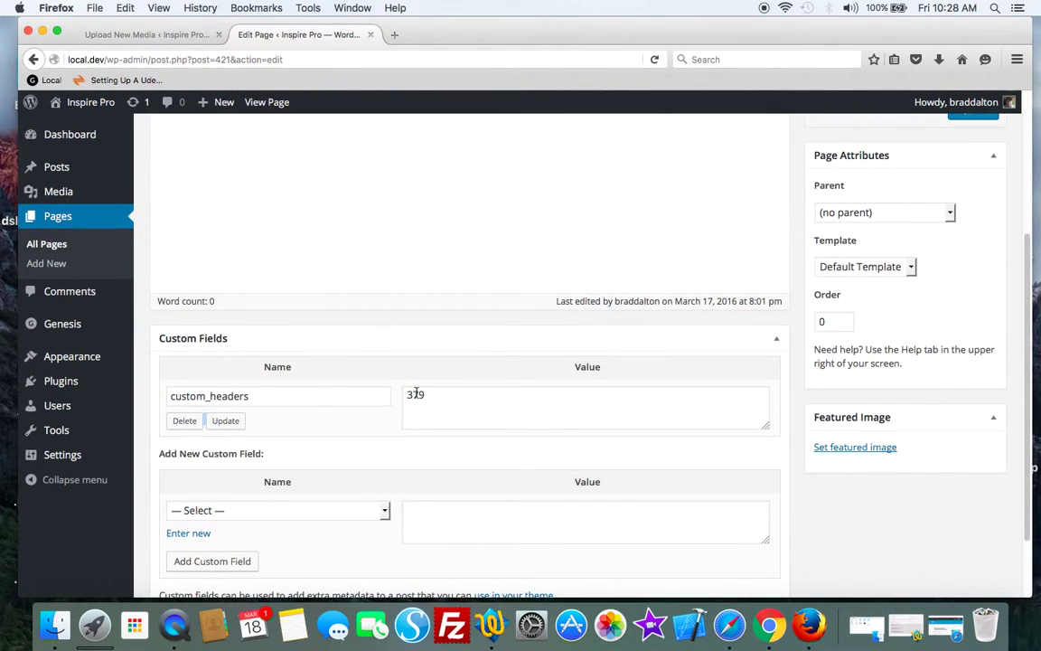
pyautogui.moveTo(408, 395); pyautogui.dragTo(399, 395)
pyautogui.write('425')
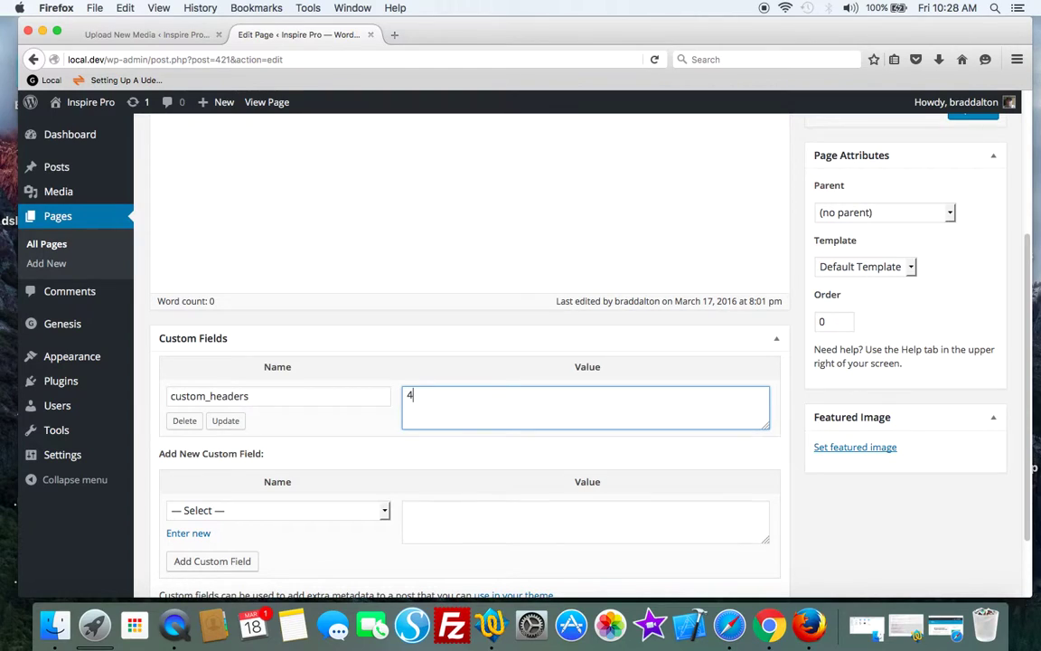
pyautogui.click(228, 420)
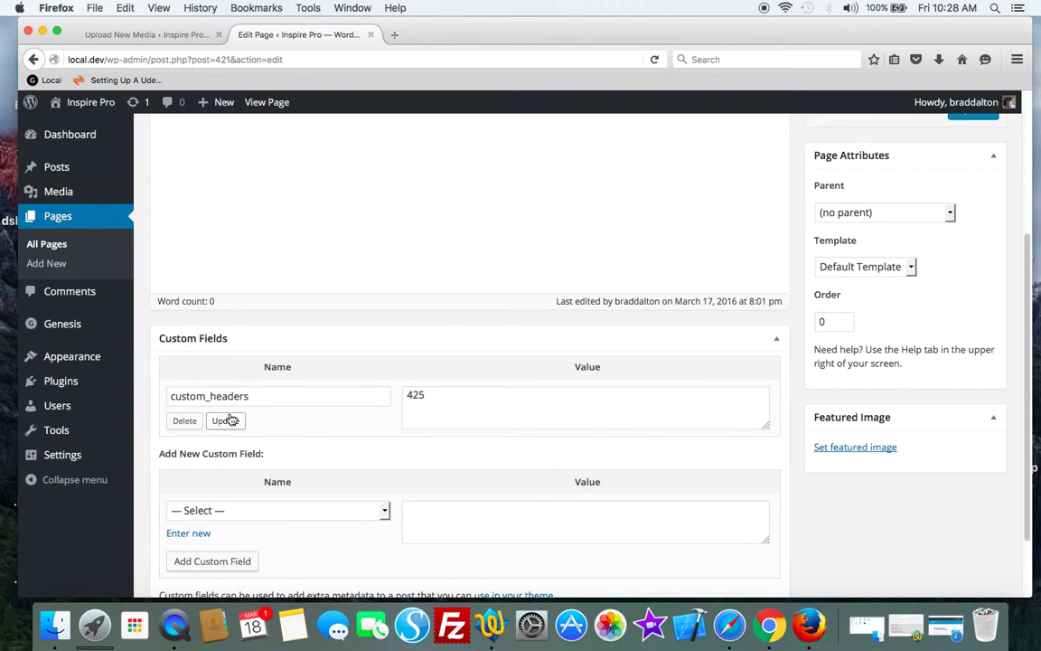
# - Update the Custom Header page and view it on the site
pyautogui.scroll(5, 865, 281)
pyautogui.click(947, 326)
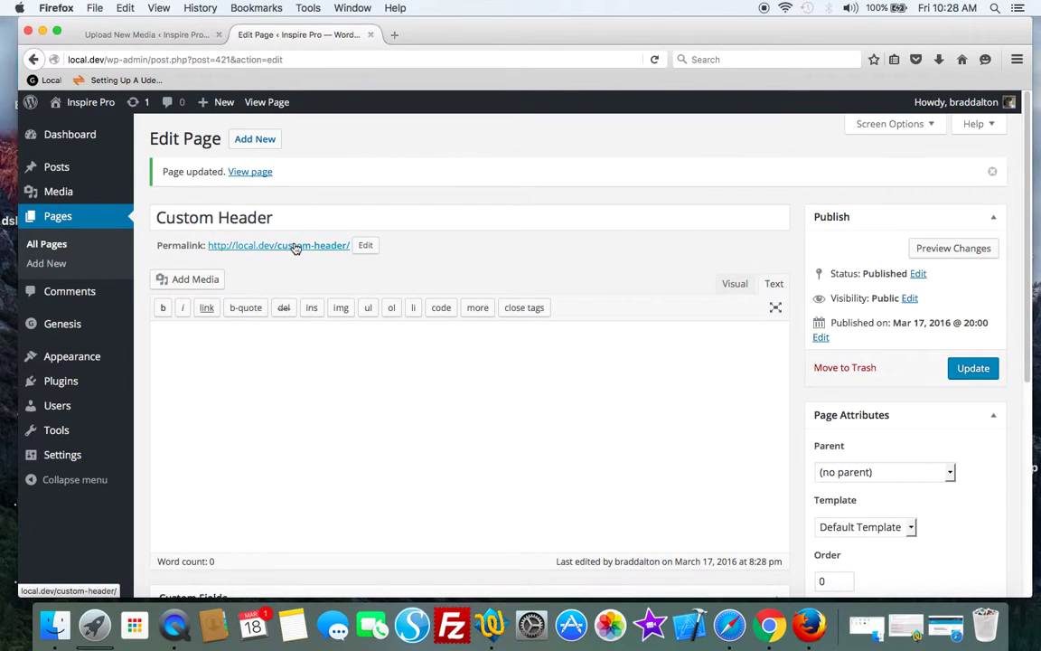
pyautogui.click(296, 245)
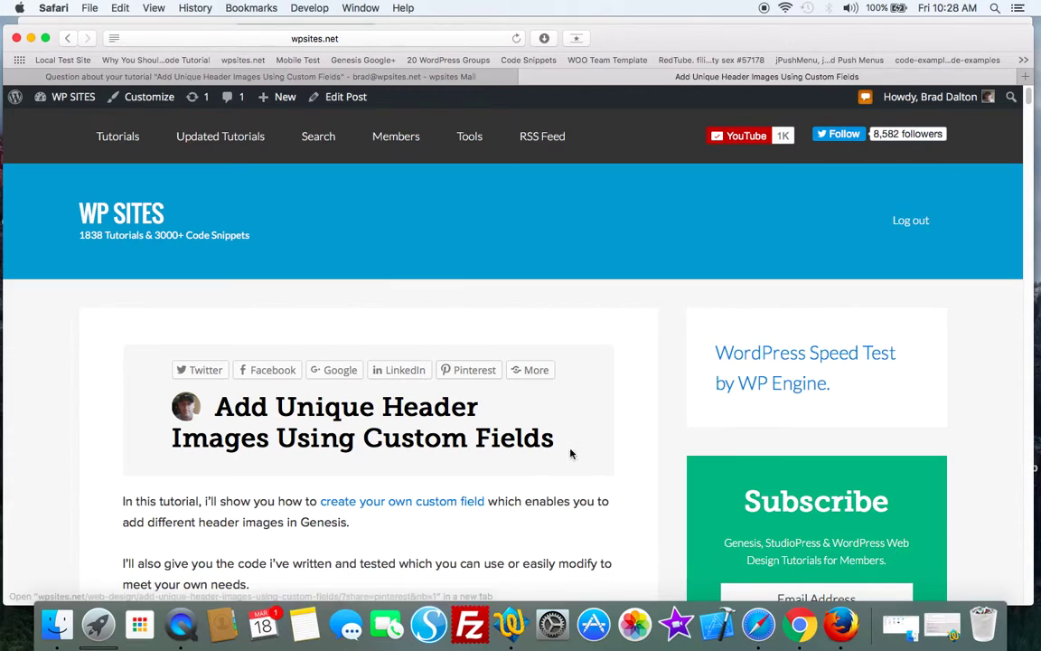
pyautogui.click(841, 624)
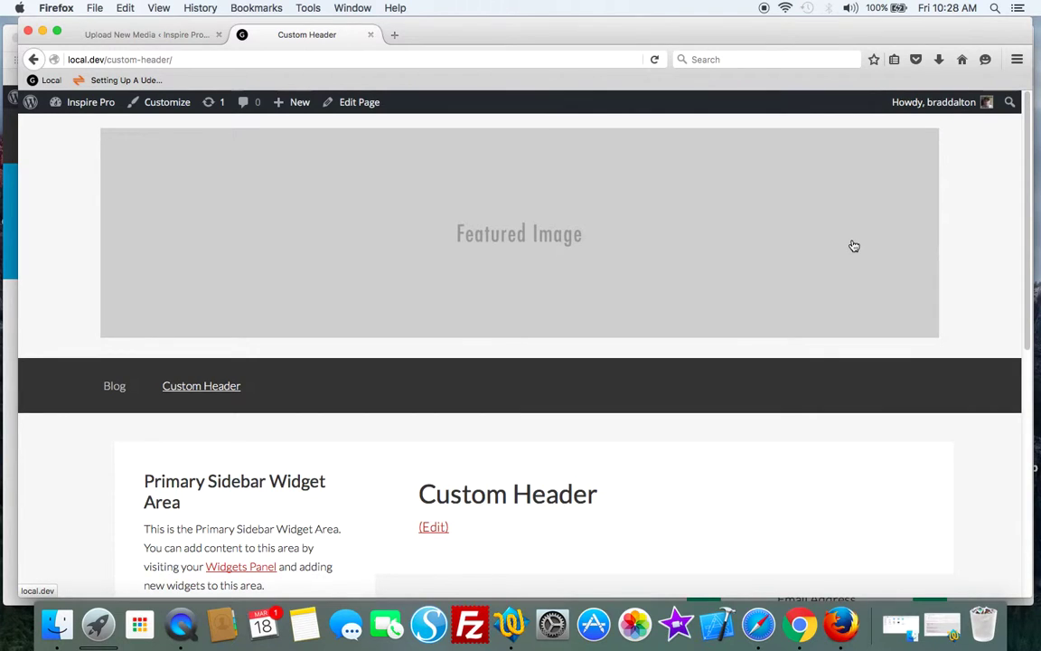
pyautogui.click(43, 31)
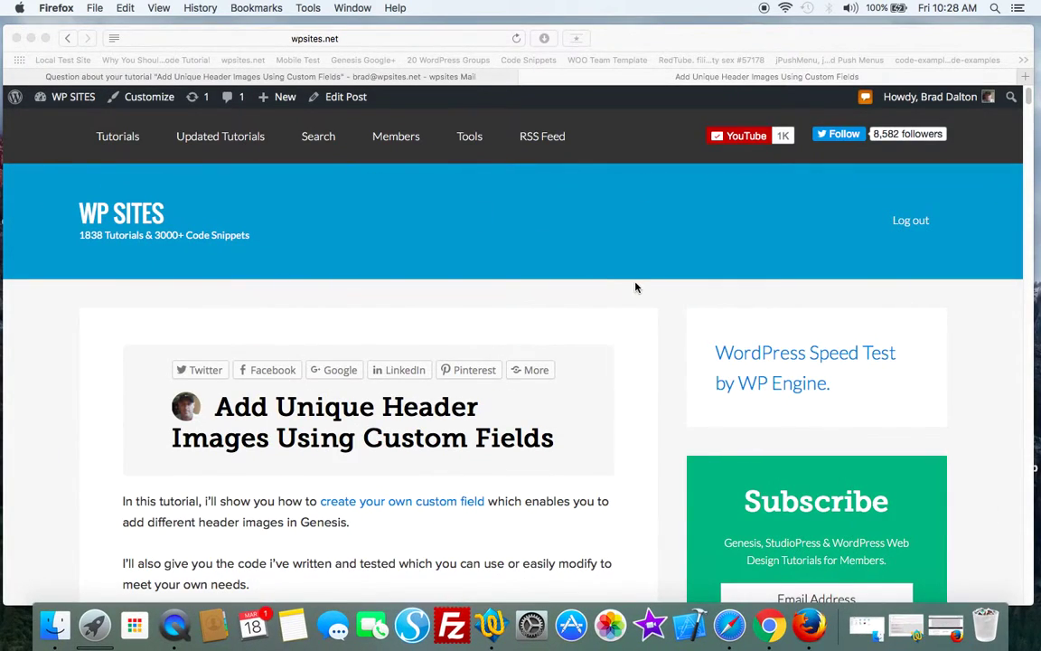
pyautogui.scroll(-1, 635, 288)
pyautogui.scroll(1, 635, 287)
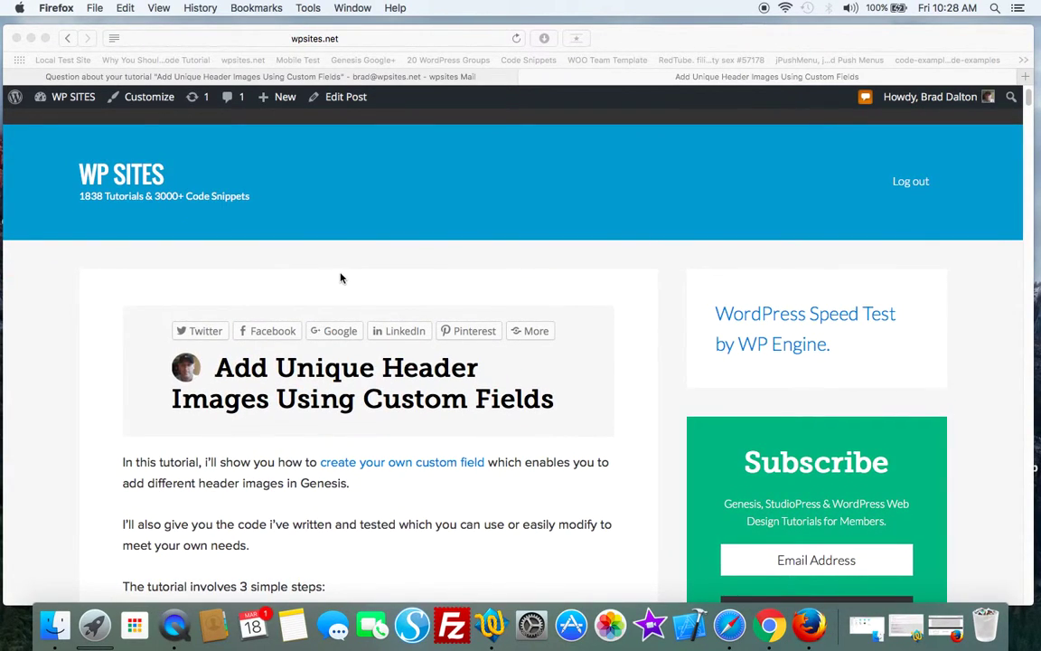